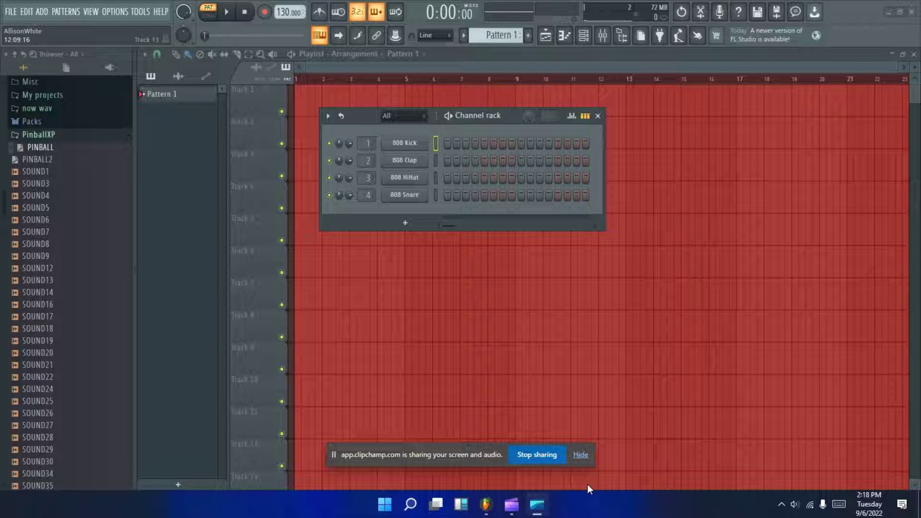
Hide the sharing bar and move the drum Channel rack lower over the playlist.
click(579, 455)
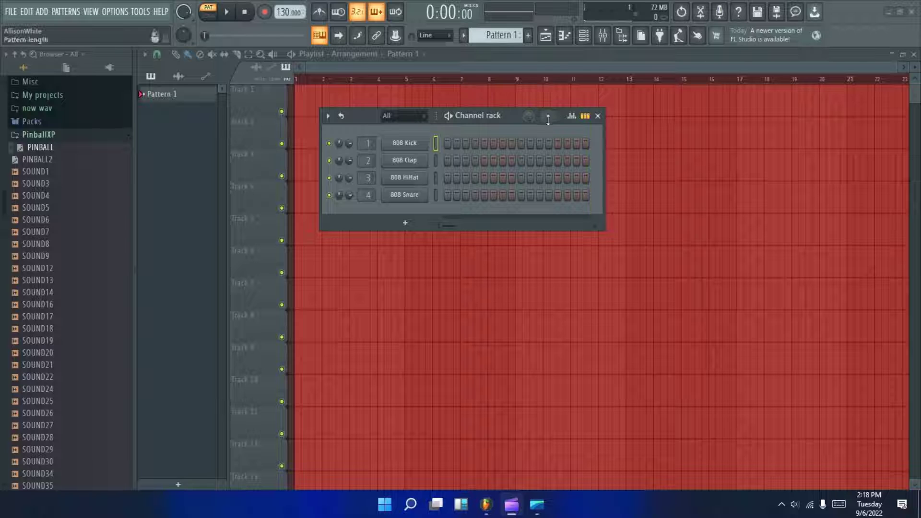
drag(523, 119, 543, 166)
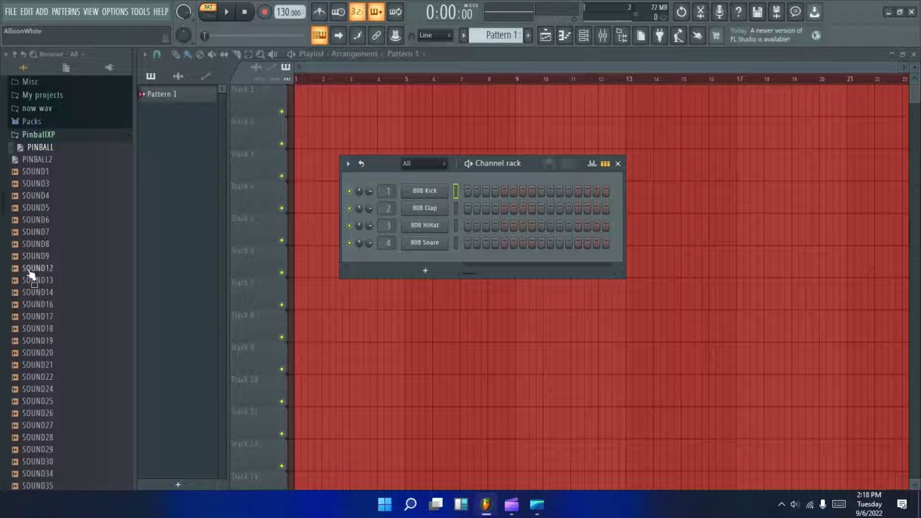
scroll(31, 274, down, 5)
scroll(79, 281, down, 5)
scroll(51, 303, up, 2)
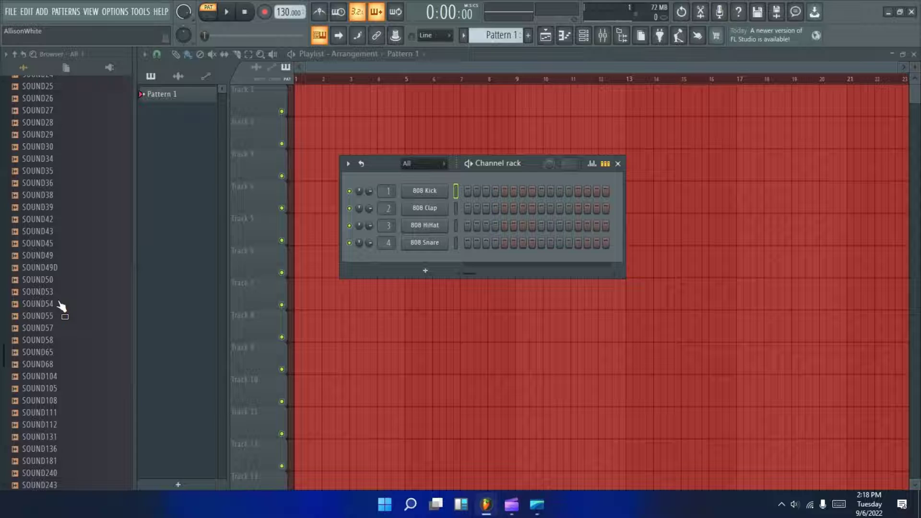
scroll(61, 307, up, 4)
scroll(61, 314, up, 4)
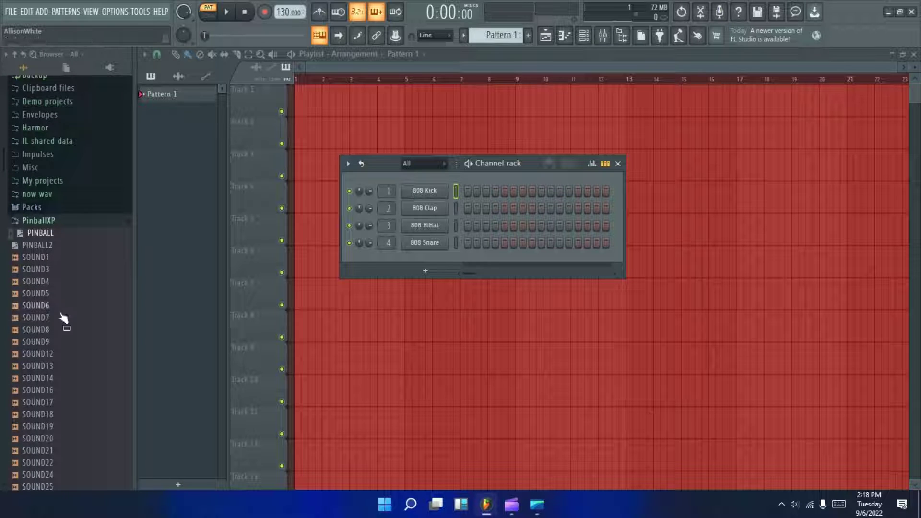
Place the SOUND1 sample on Track 1 at bar 1 and play it back.
click(52, 259)
mouse_move(36, 262)
mouse_down()
mouse_move(340, 103)
mouse_move(309, 103)
mouse_up()
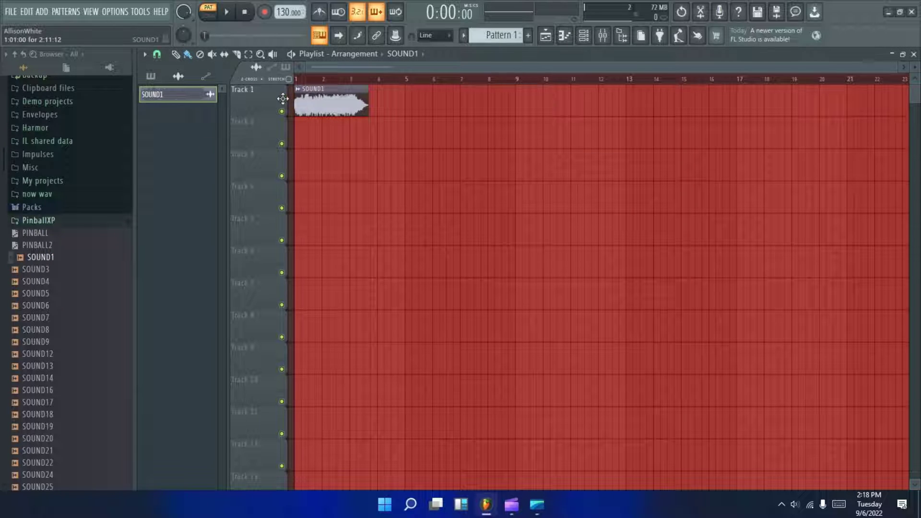
click(207, 12)
click(226, 12)
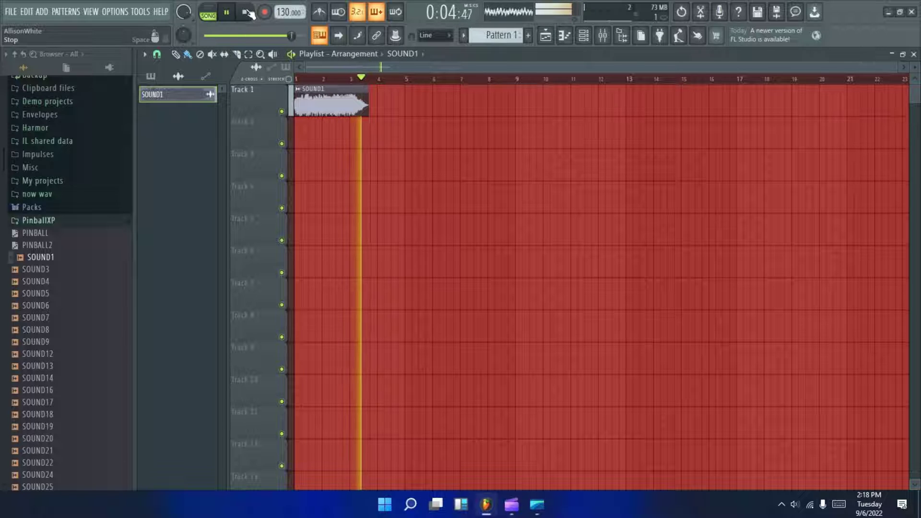
click(245, 12)
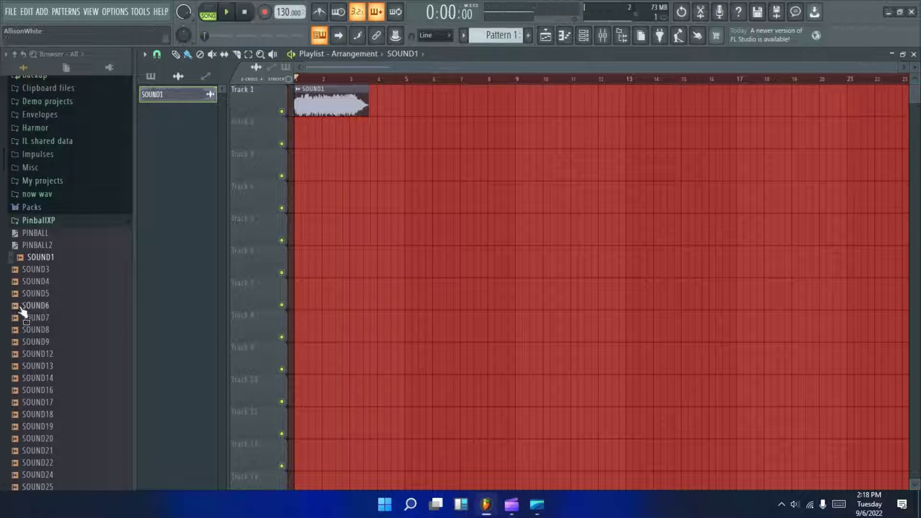
Add SOUND4 to Track 2 at bar 4 and audition both clips.
click(43, 271)
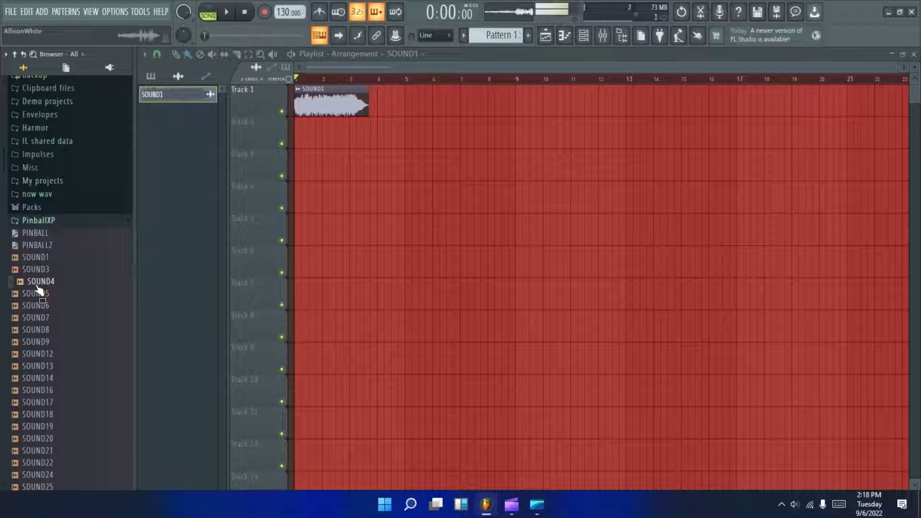
drag(36, 285, 370, 136)
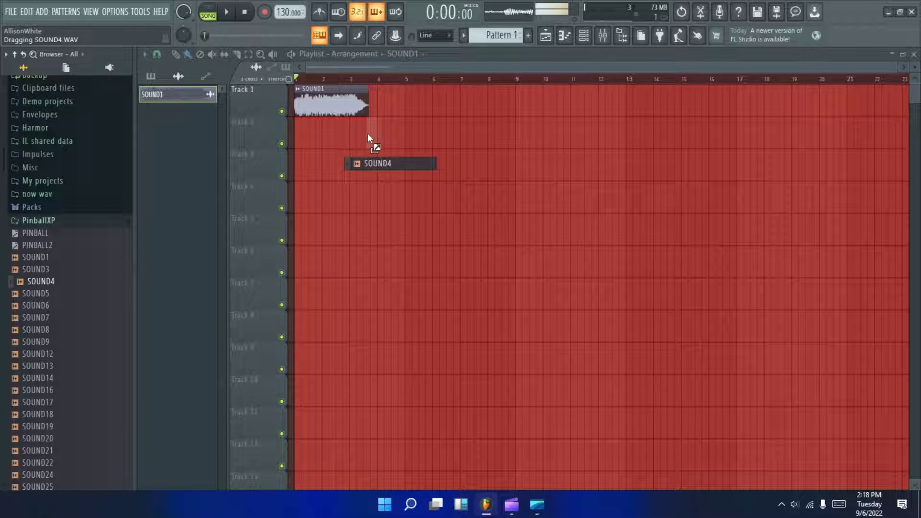
drag(371, 135, 368, 135)
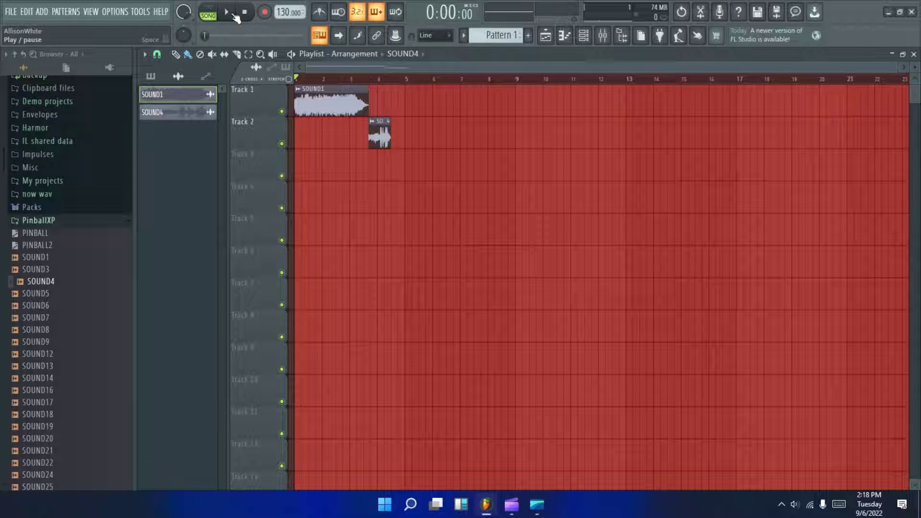
click(229, 13)
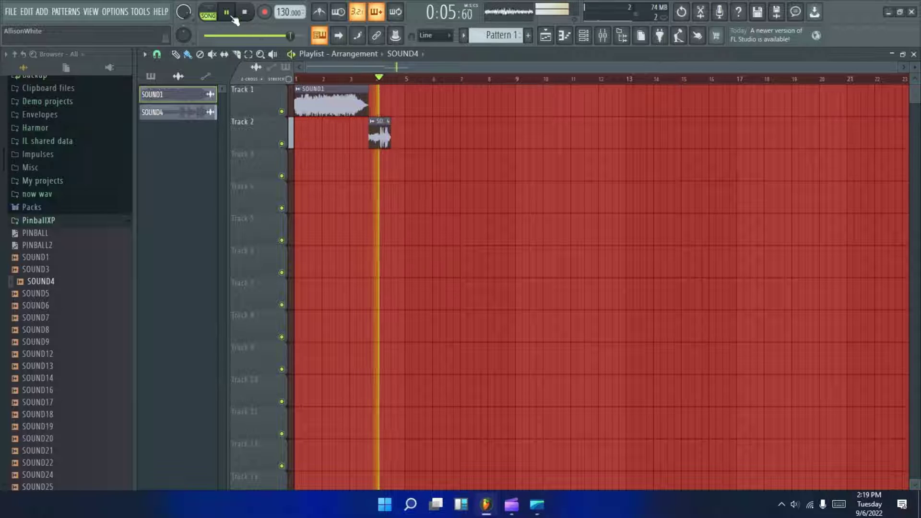
key(space)
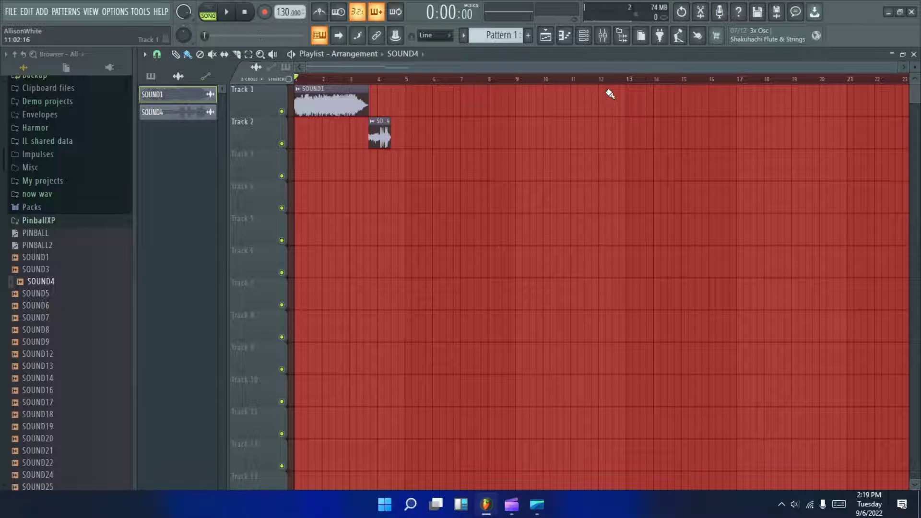
Route SOUND4's channel to mixer insert 2 and check its level during playback.
click(583, 35)
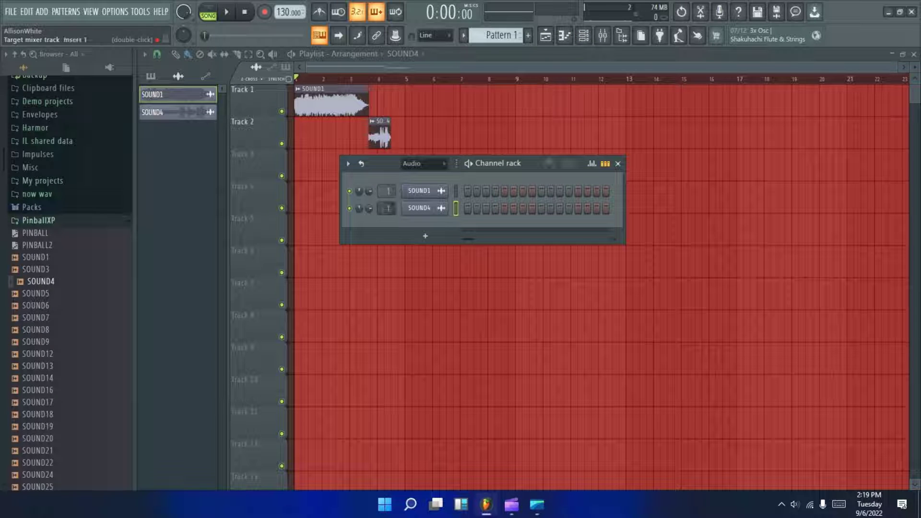
click(618, 163)
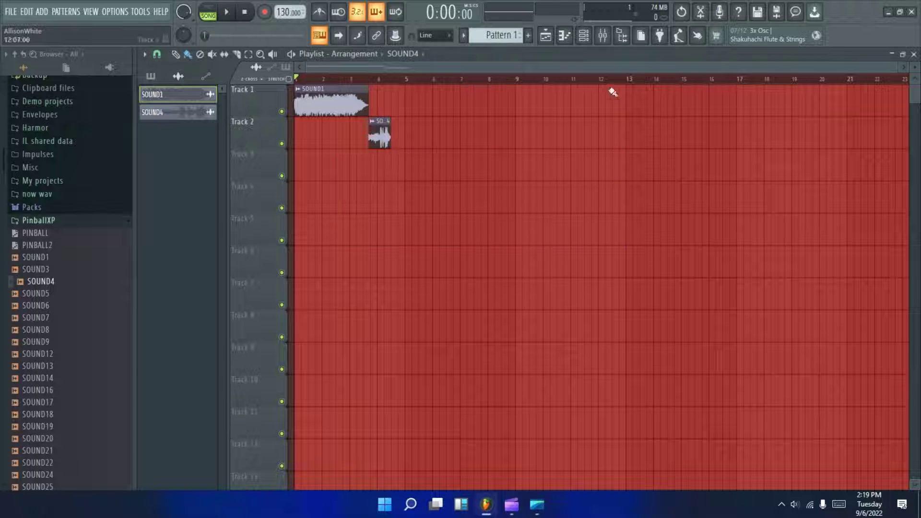
click(602, 35)
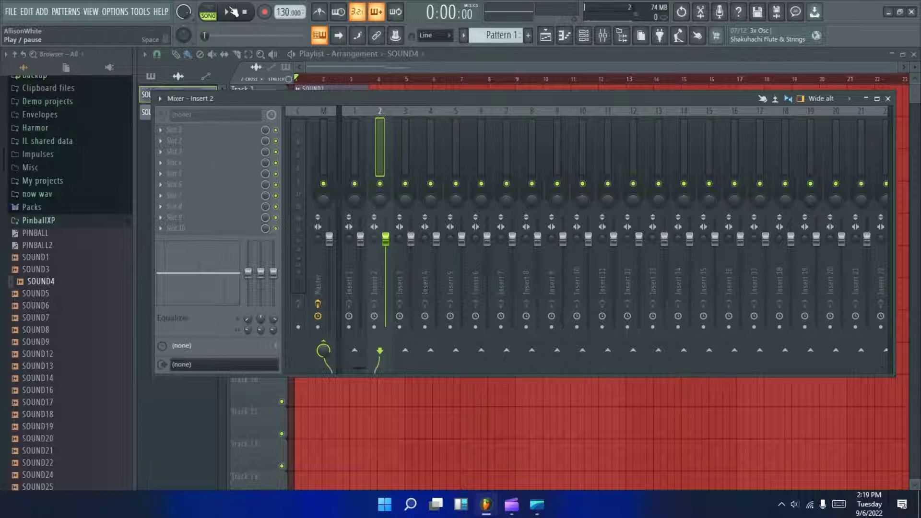
click(298, 229)
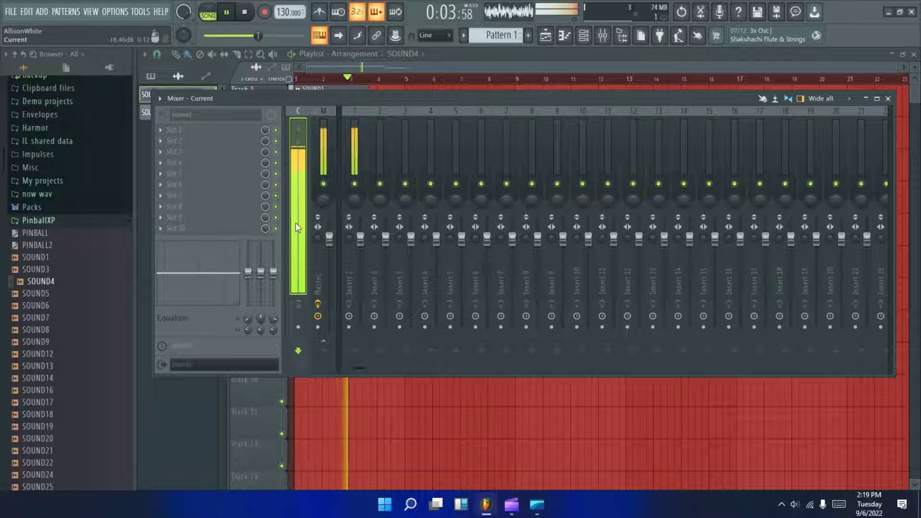
click(379, 215)
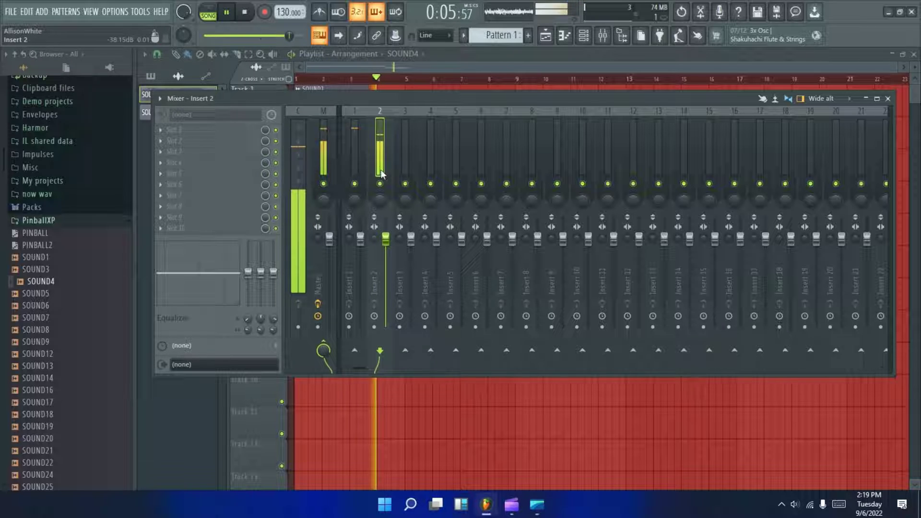
key(space)
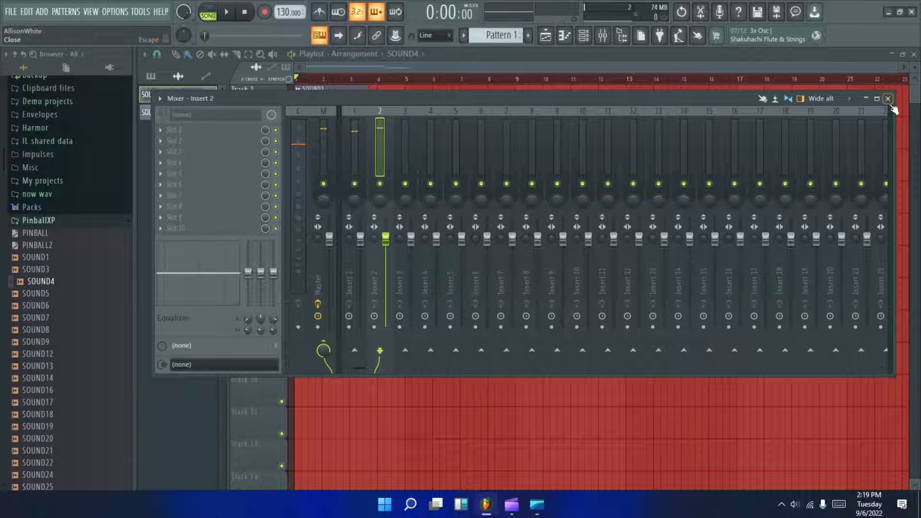
click(887, 98)
Make Pattern 1 the active pattern and close the Channel rack, toggled with F6.
click(584, 35)
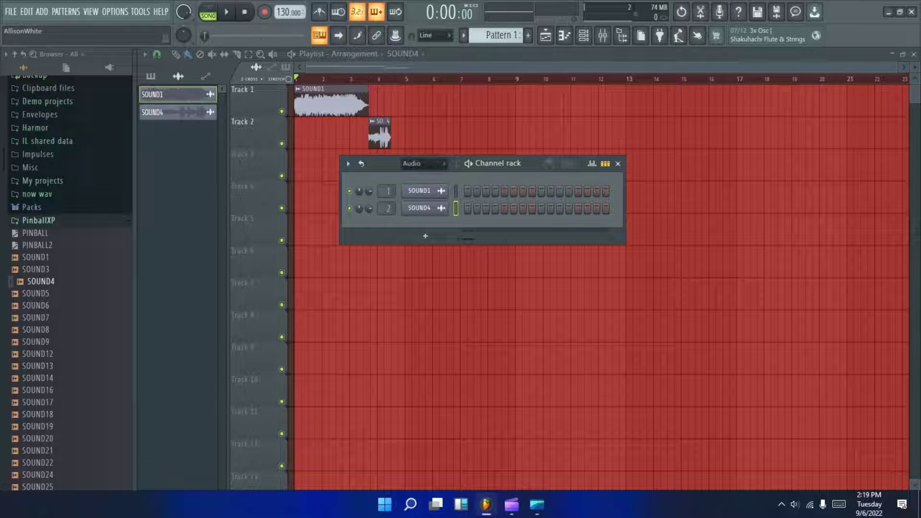
scroll(485, 39, up, 1)
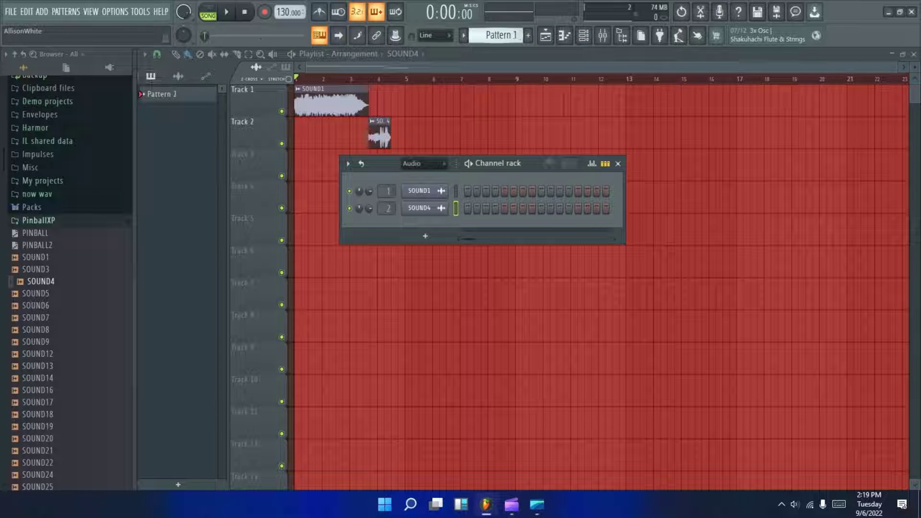
scroll(496, 36, down, 1)
key(F6)
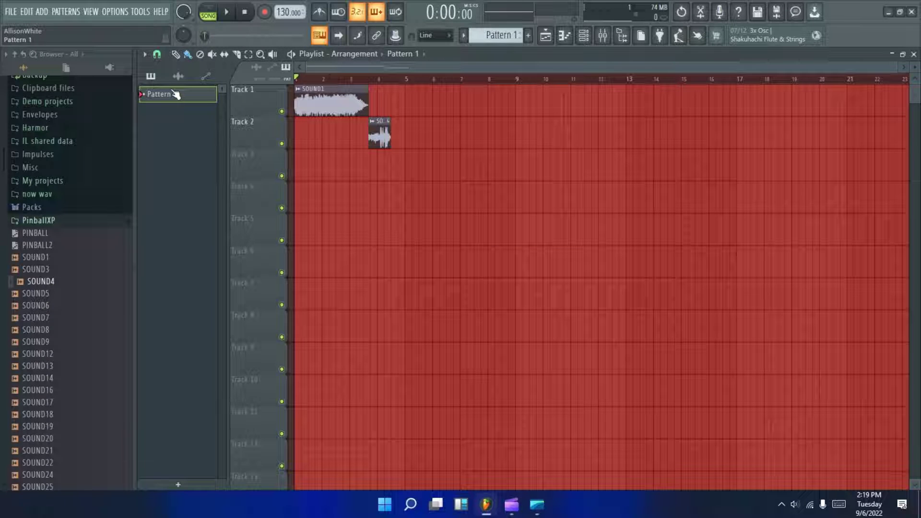
click(584, 35)
key(F6)
key(F6)
click(617, 163)
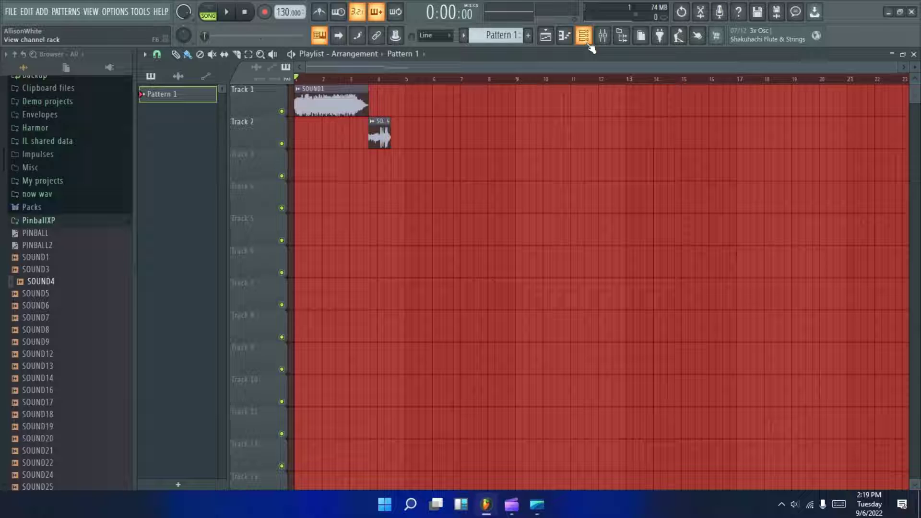
Add the FPC drum plugin as a new channel in the Channel rack.
click(584, 35)
click(657, 36)
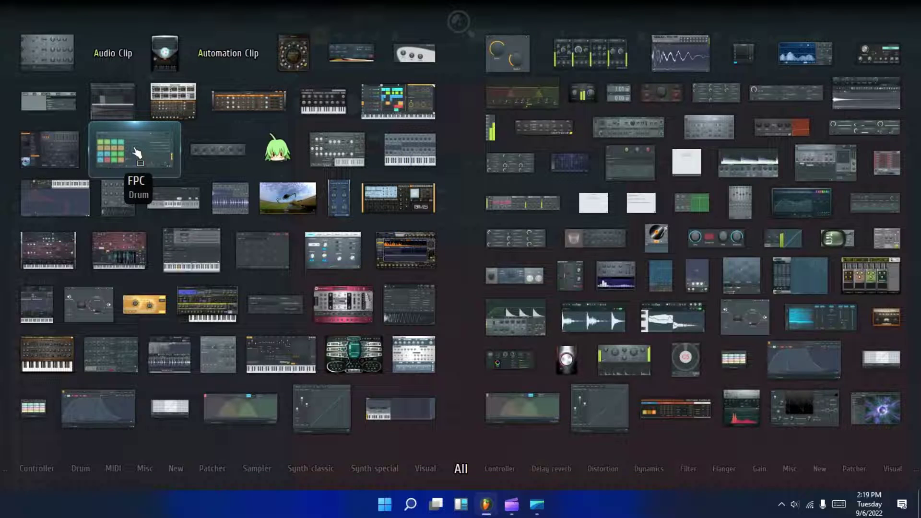
mouse_move(147, 151)
mouse_down()
mouse_move(349, 232)
mouse_move(418, 227)
mouse_up()
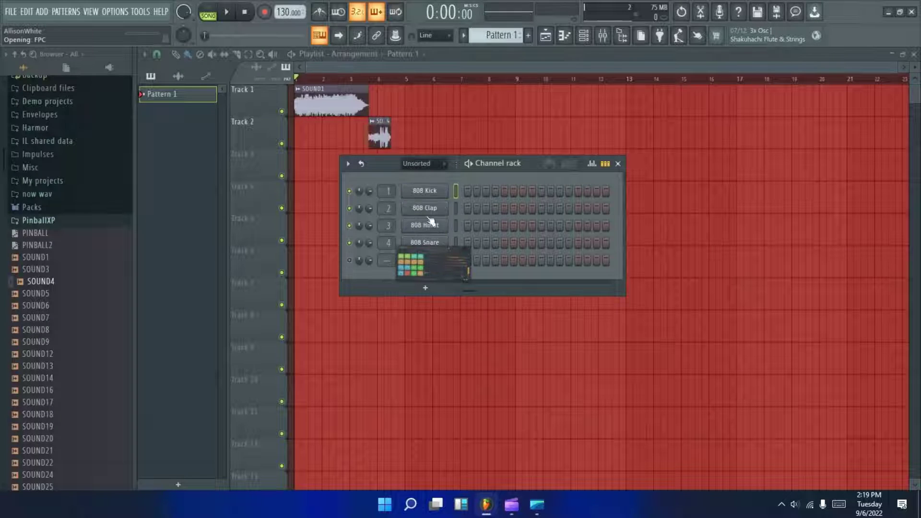
click(686, 198)
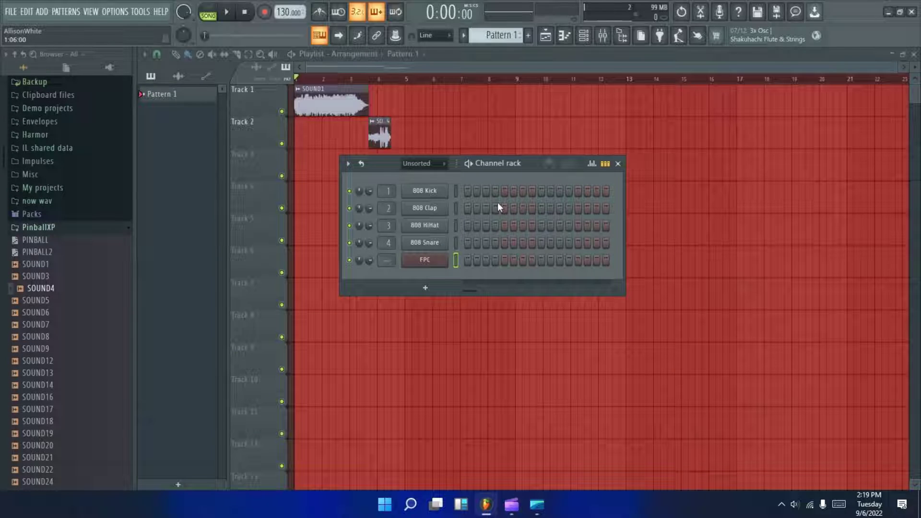
Delete the four 808 channels: HiHat, Snare, Clap and Kick.
right_click(433, 232)
click(493, 349)
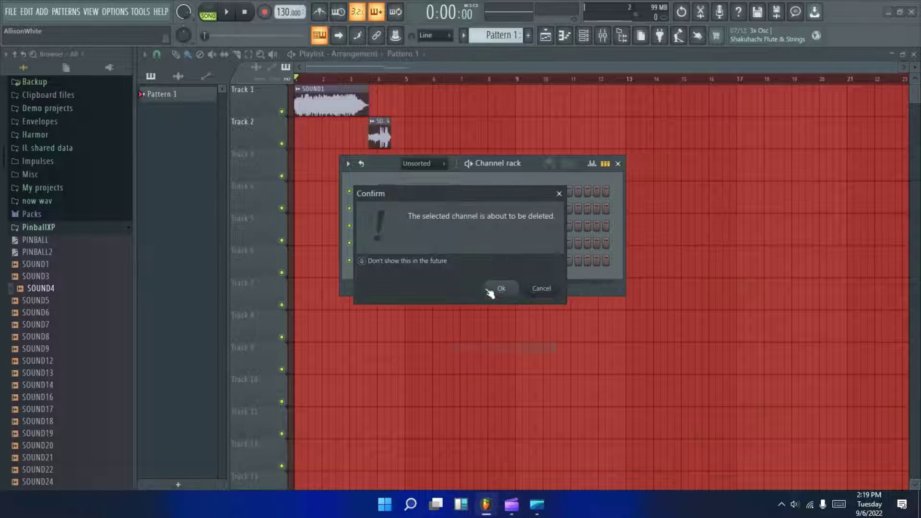
click(491, 291)
right_click(418, 225)
click(474, 347)
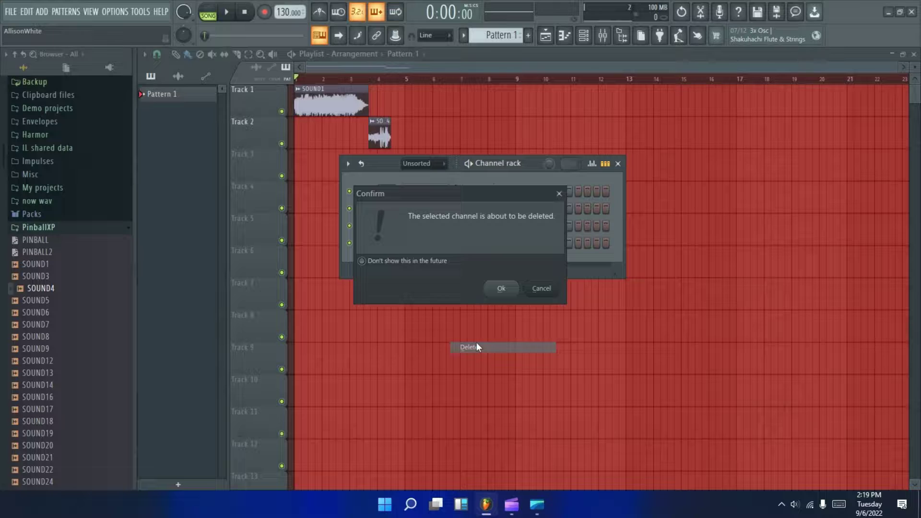
click(504, 288)
right_click(432, 208)
click(474, 330)
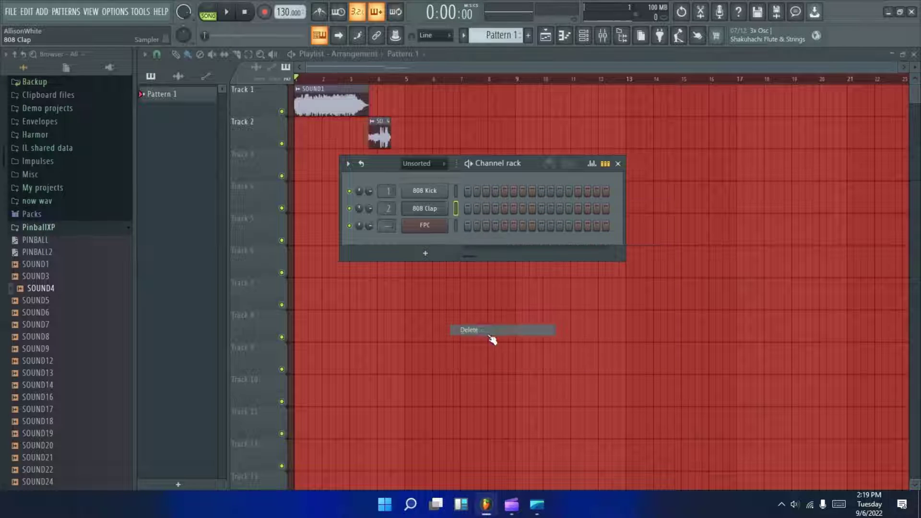
click(513, 288)
right_click(430, 191)
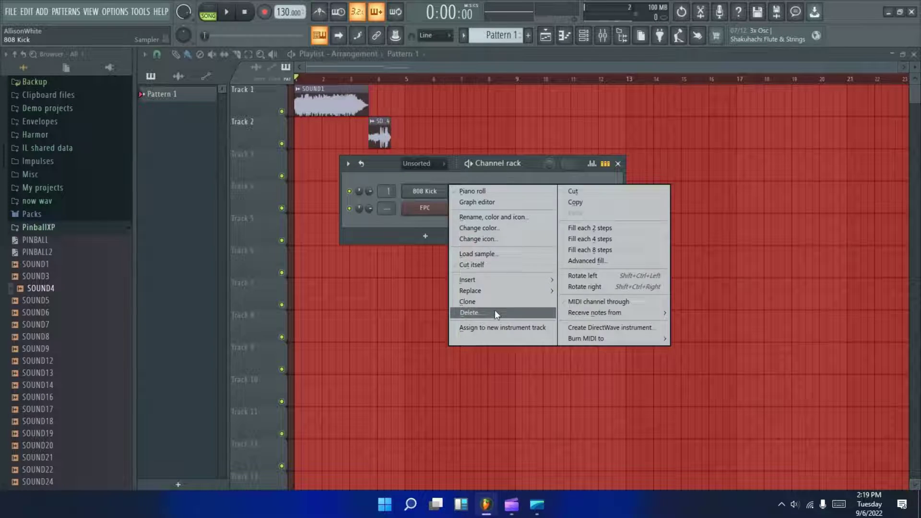
click(494, 312)
click(499, 288)
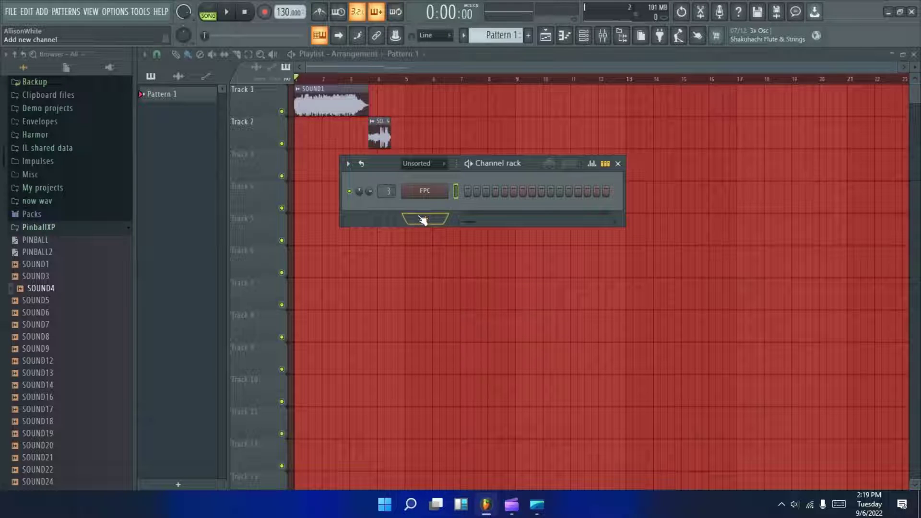
Import PINBALL.MID's Drums track into FPC and play Pattern 1 in PAT mode.
click(617, 163)
mouse_move(21, 240)
mouse_down()
mouse_move(52, 241)
mouse_move(43, 279)
mouse_up()
click(583, 35)
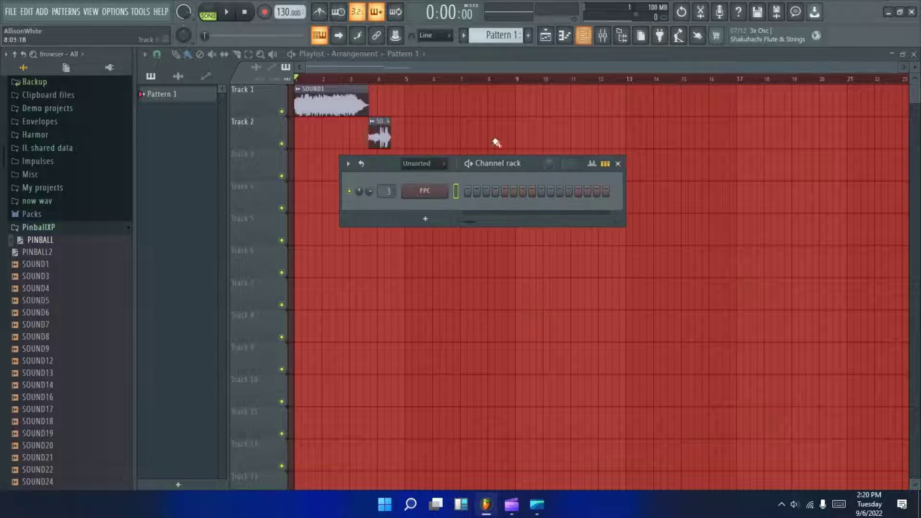
drag(39, 240, 430, 190)
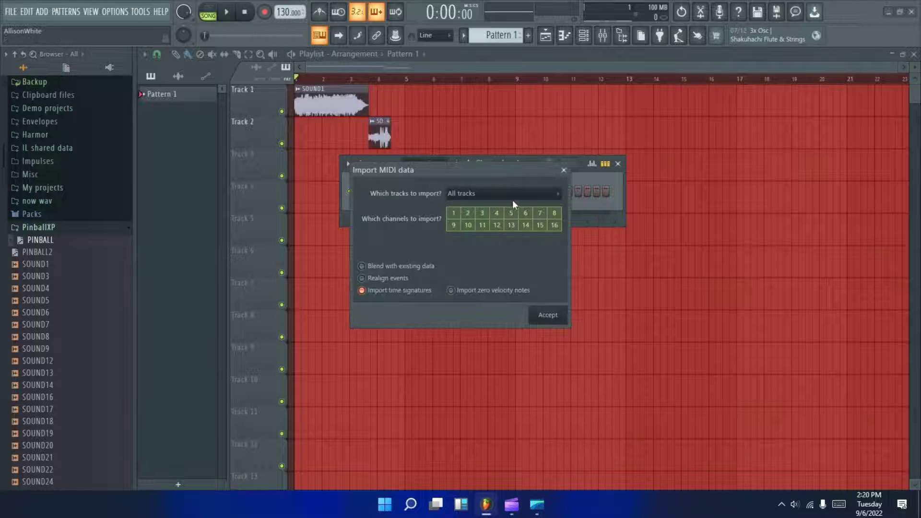
click(477, 194)
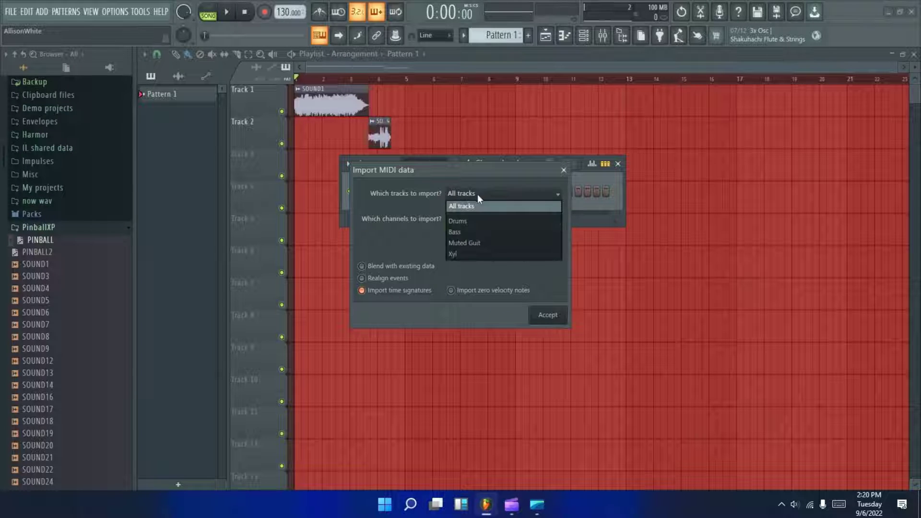
click(468, 220)
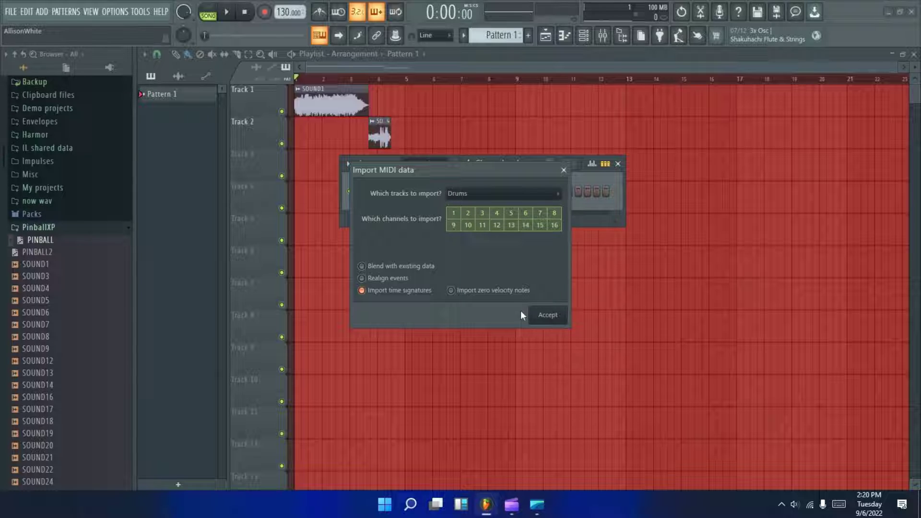
click(548, 314)
click(227, 12)
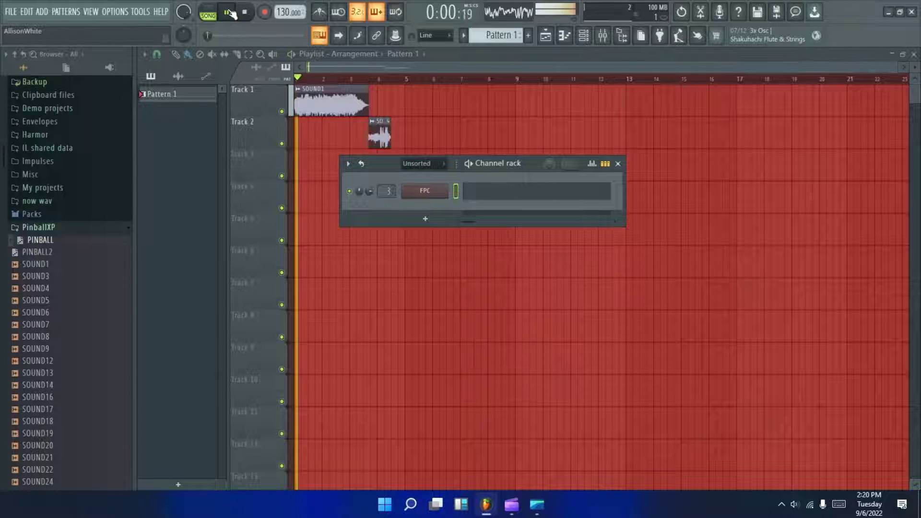
click(210, 8)
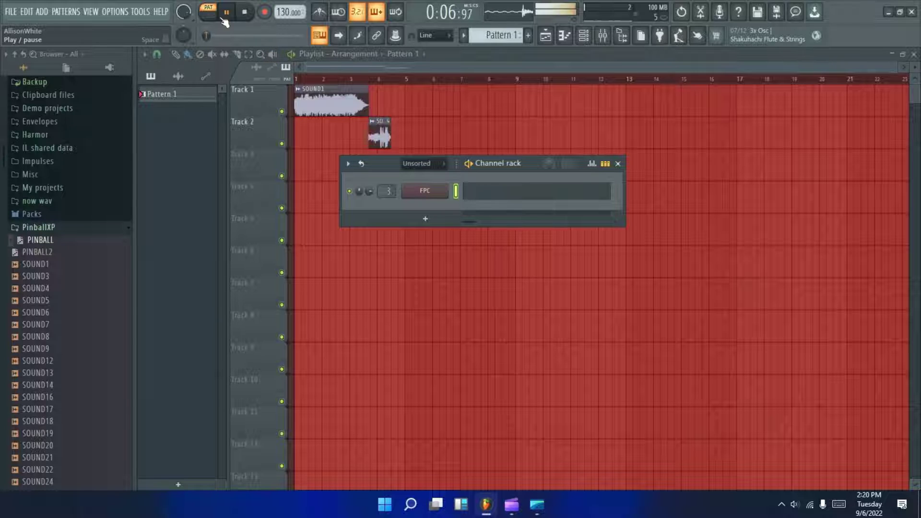
Stop playback and add an FL Keys channel set to the Roto Organ preset.
click(245, 12)
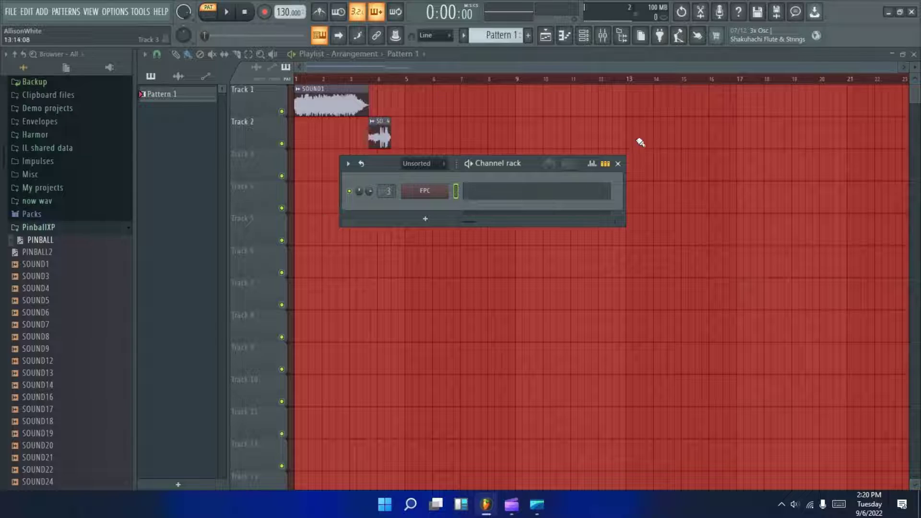
click(670, 33)
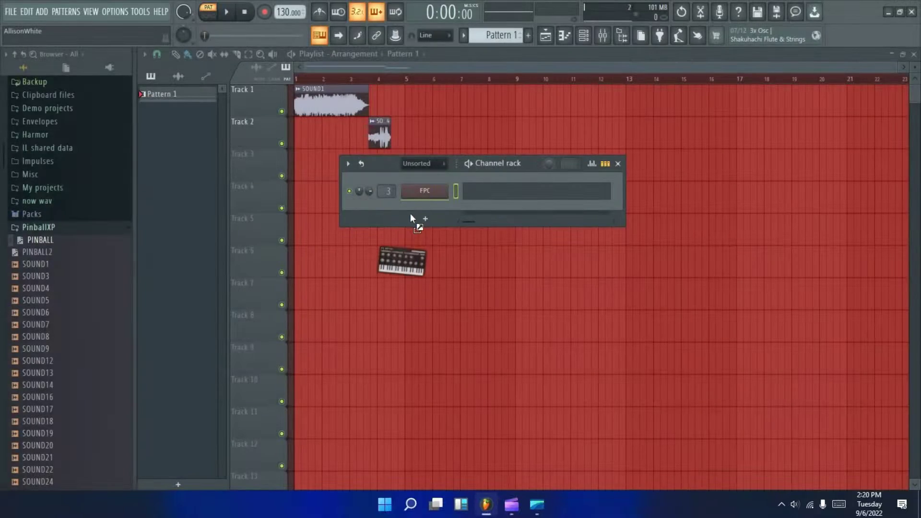
drag(328, 120, 424, 250)
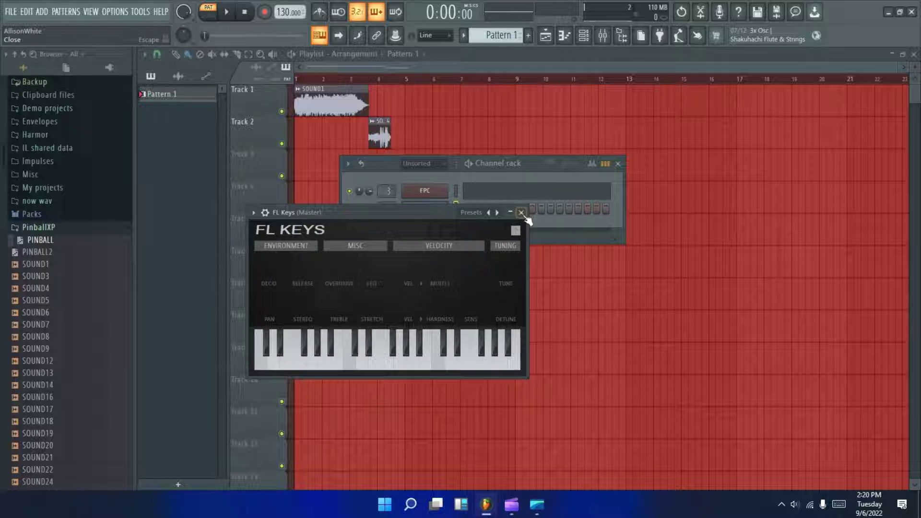
click(522, 214)
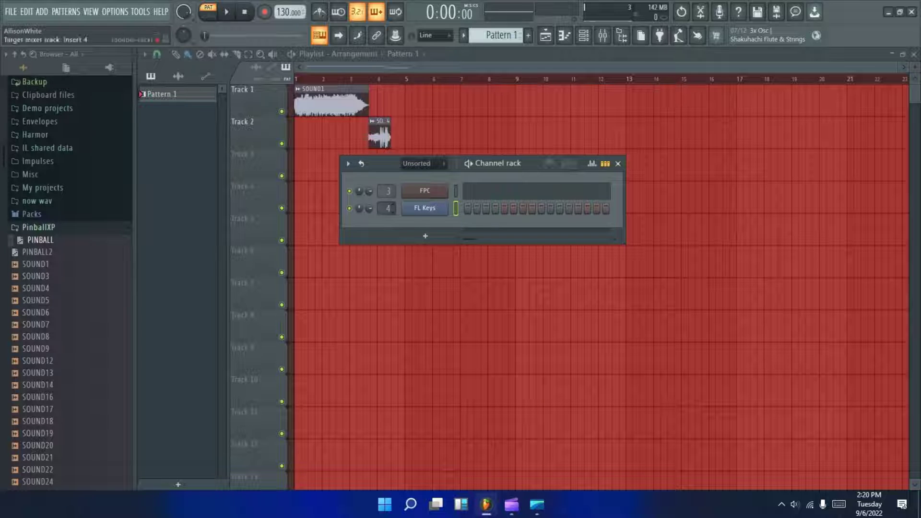
drag(32, 246, 413, 219)
click(424, 208)
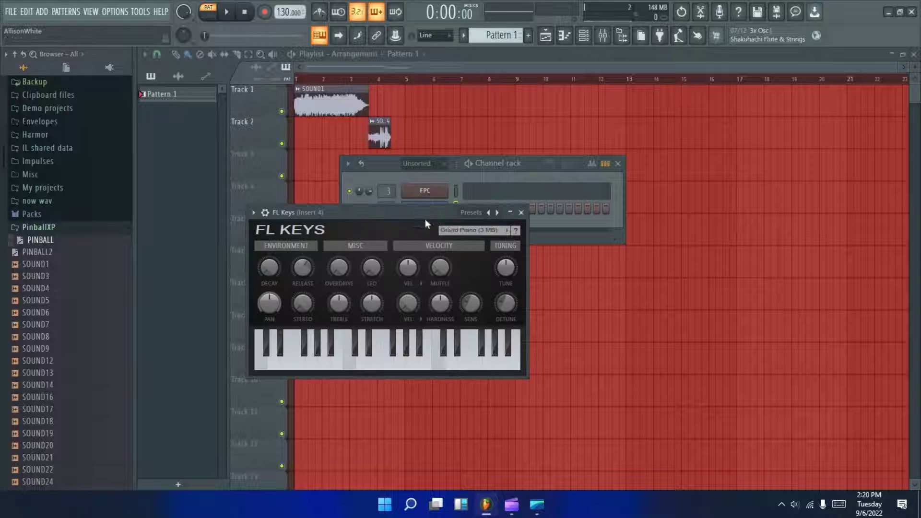
click(475, 230)
click(451, 274)
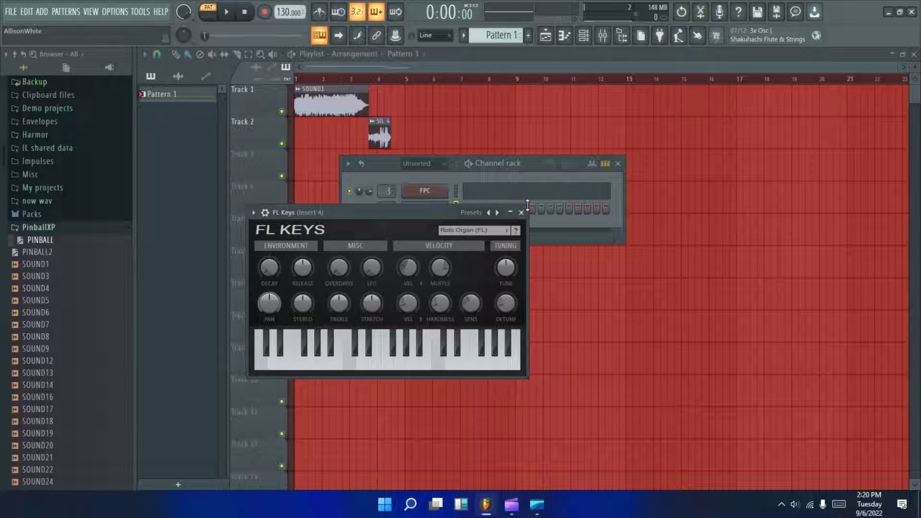
click(523, 213)
Import PINBALL.MID's Bass track into the FL Keys channel.
drag(39, 239, 392, 209)
click(469, 194)
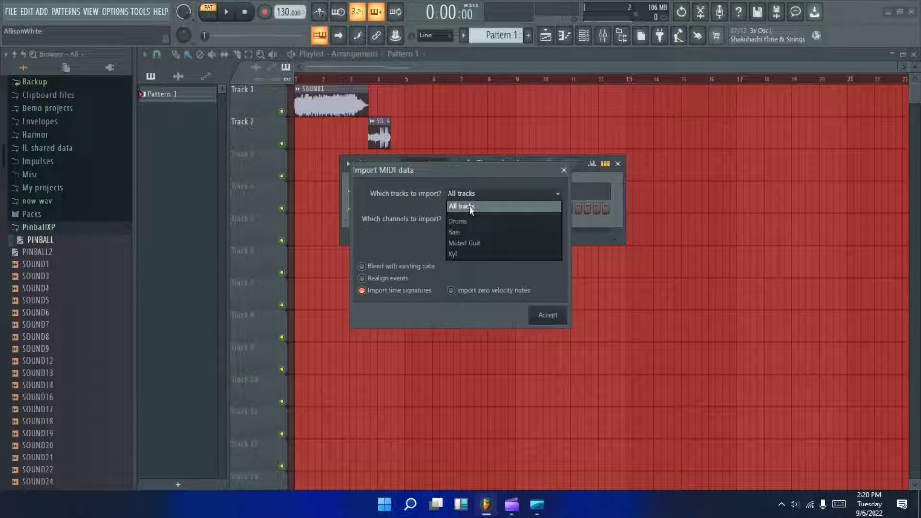
click(470, 232)
click(546, 320)
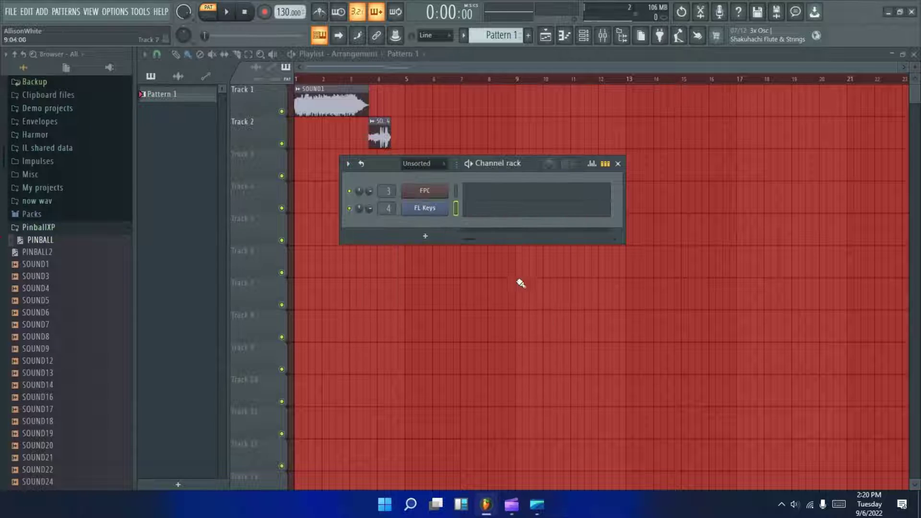
Play the pattern to hear the FPC drums and FL Keys bass, then stop.
click(227, 13)
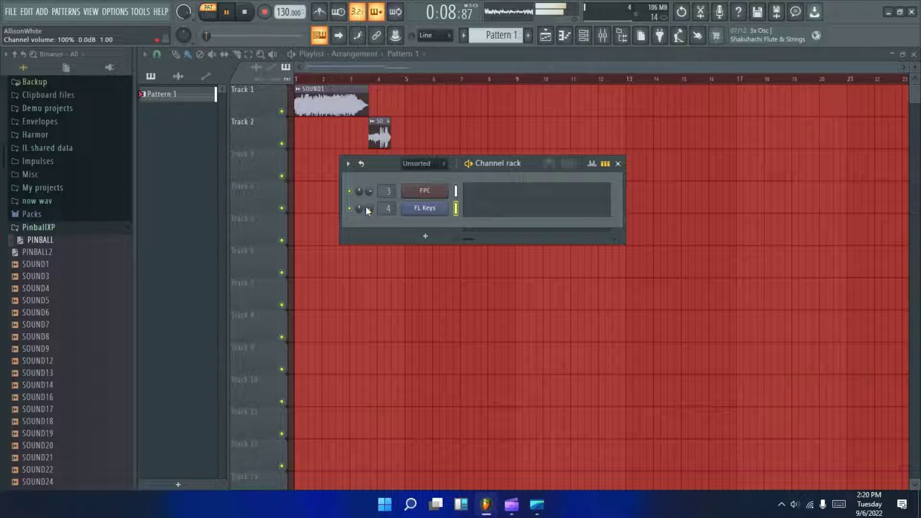
click(246, 13)
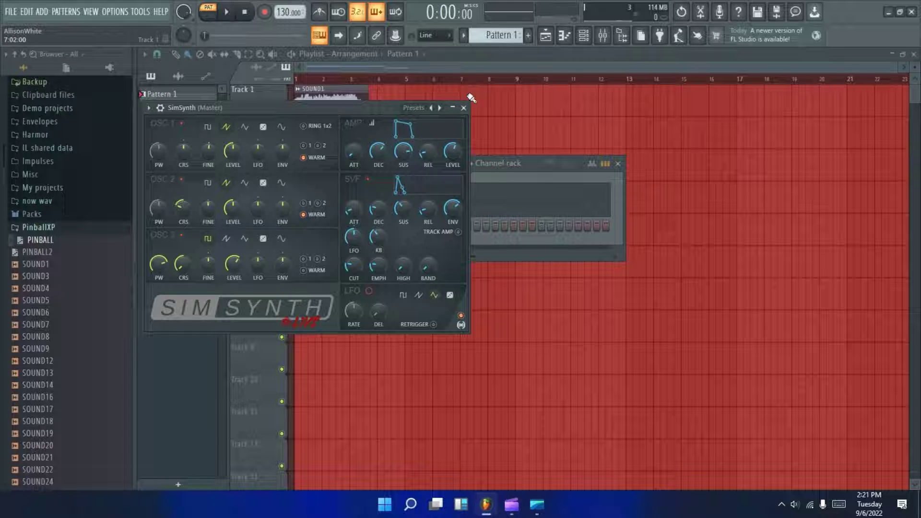
Import PINBALL.MID's Xyl track into the SimSynth channel.
click(464, 107)
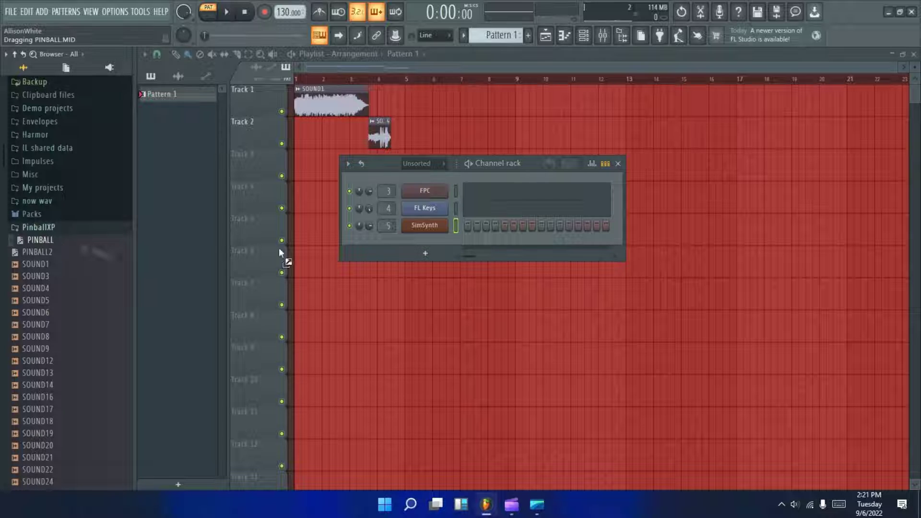
drag(279, 248, 422, 228)
click(506, 194)
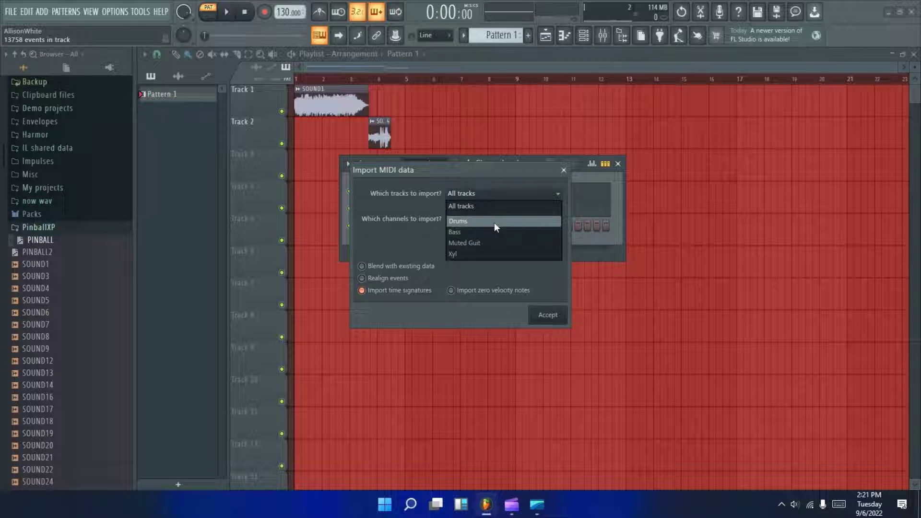
click(467, 253)
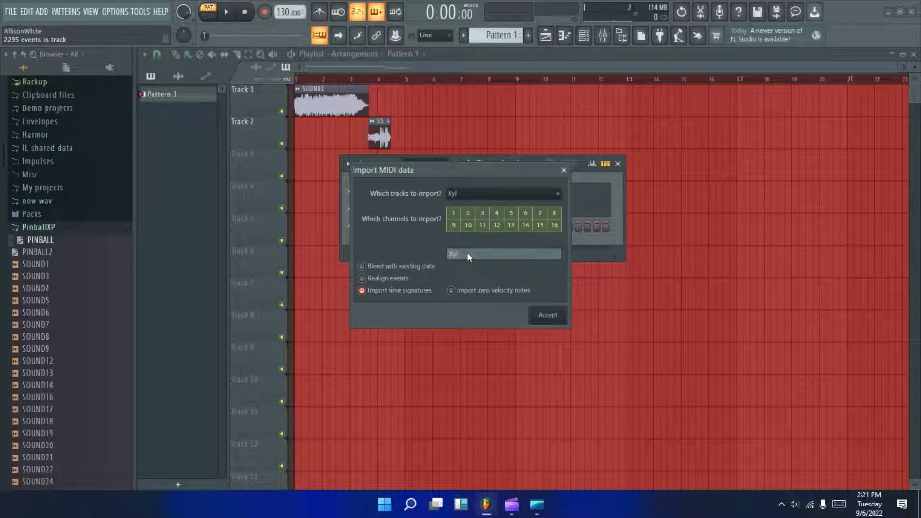
click(547, 316)
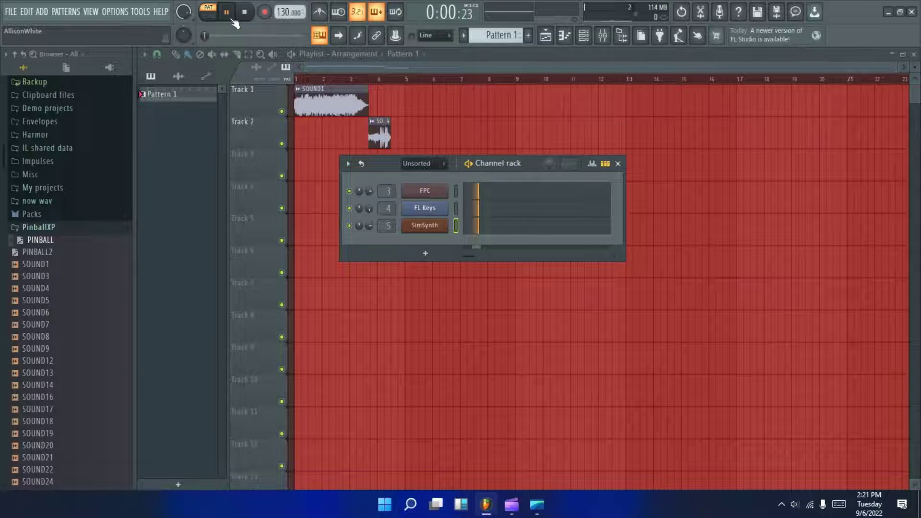
Review SimSynth's melody in the piano roll while playing a later part, then close it.
right_click(440, 228)
click(468, 227)
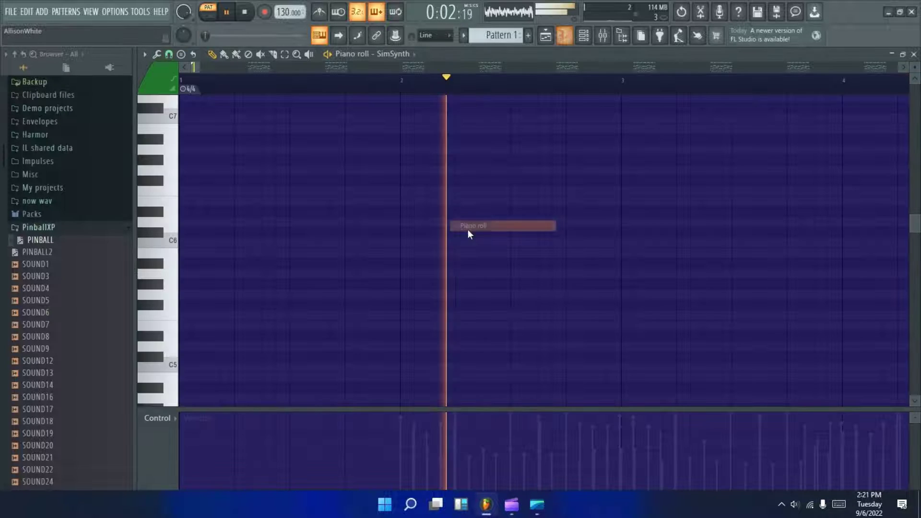
scroll(425, 317, down, 5)
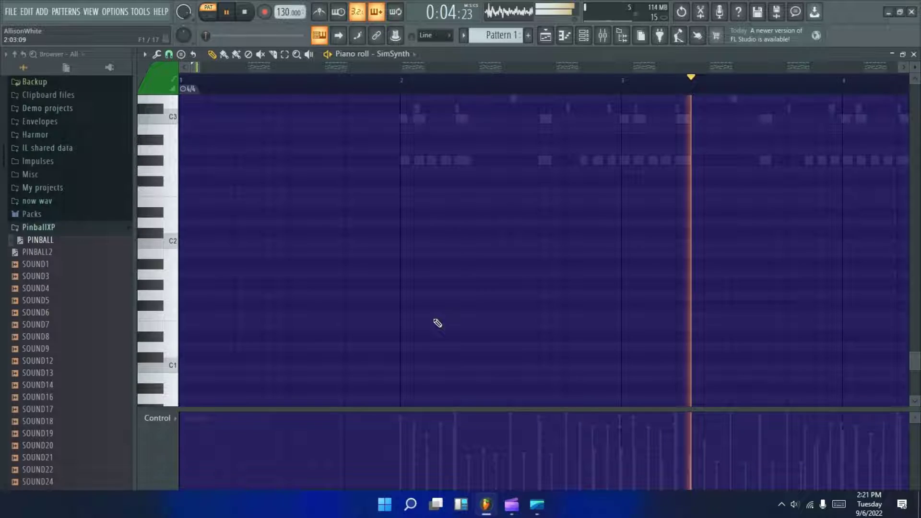
click(914, 54)
right_click(434, 236)
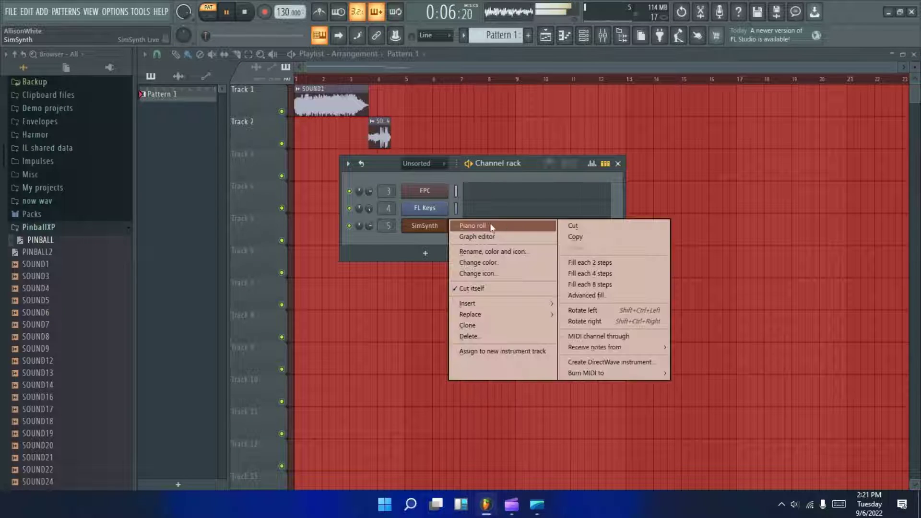
click(490, 225)
scroll(368, 280, up, 5)
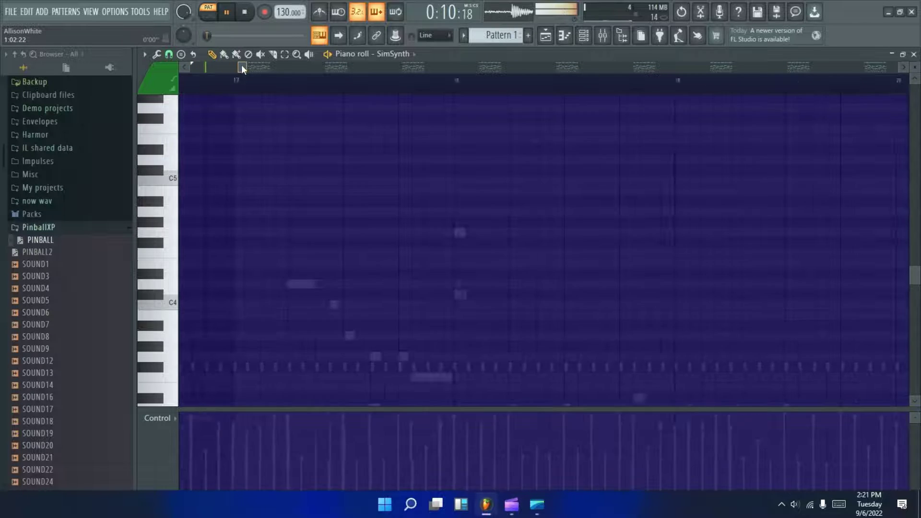
drag(195, 68, 266, 68)
scroll(266, 175, up, 3)
scroll(266, 175, up, 1)
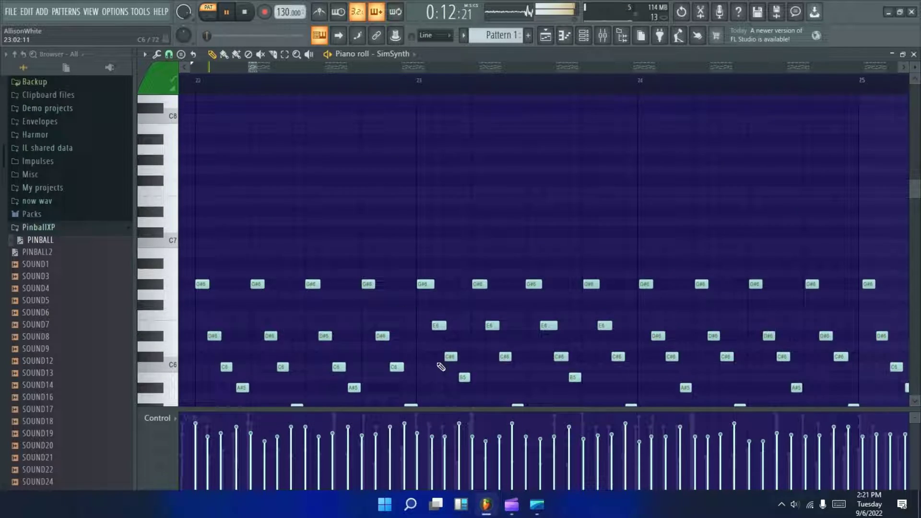
scroll(442, 360, down, 3)
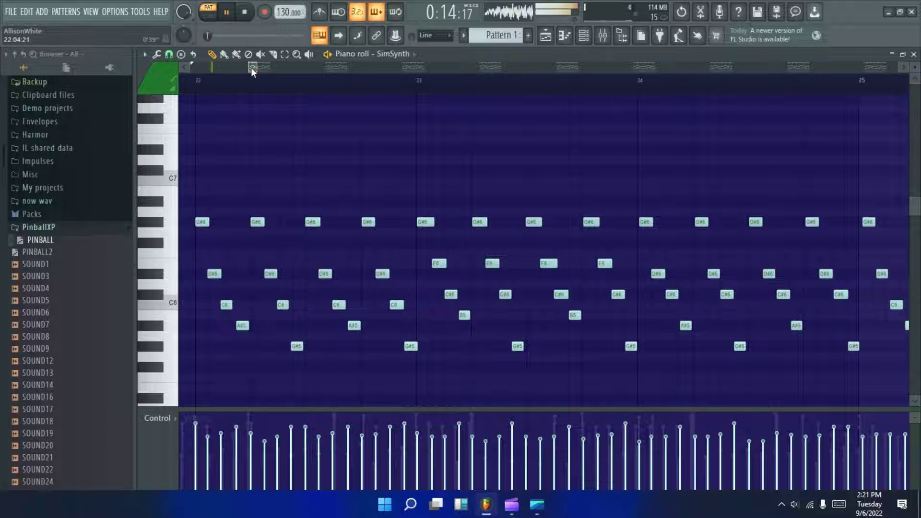
scroll(251, 67, left, 2)
click(553, 87)
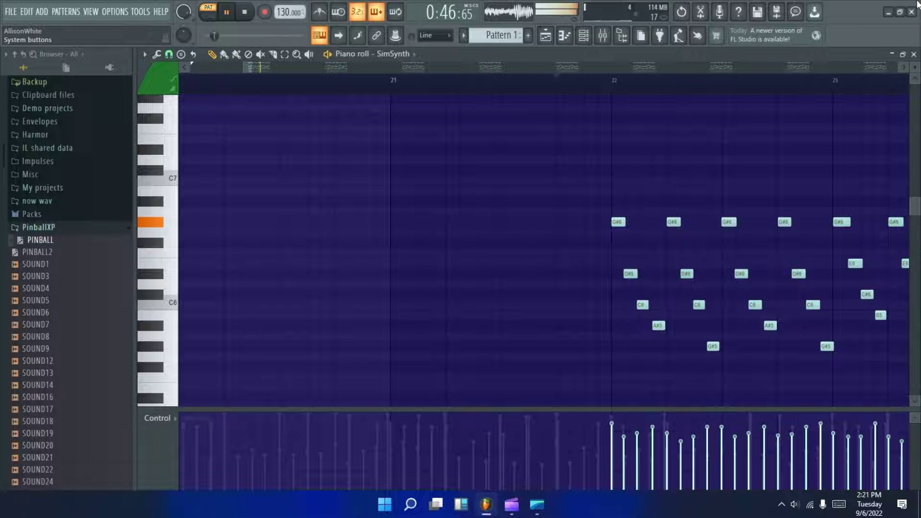
key(F5)
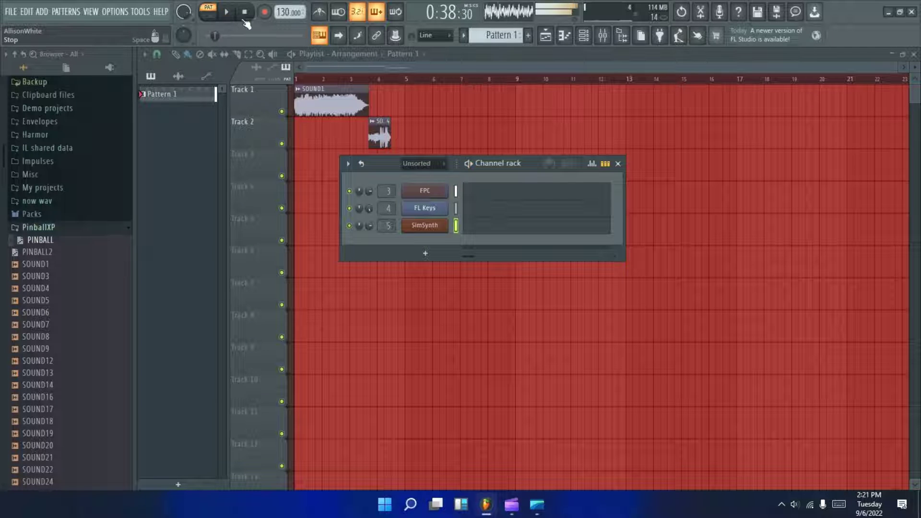
Add a second FL Keys channel and import a PINBALL2 MIDI track into it.
click(656, 36)
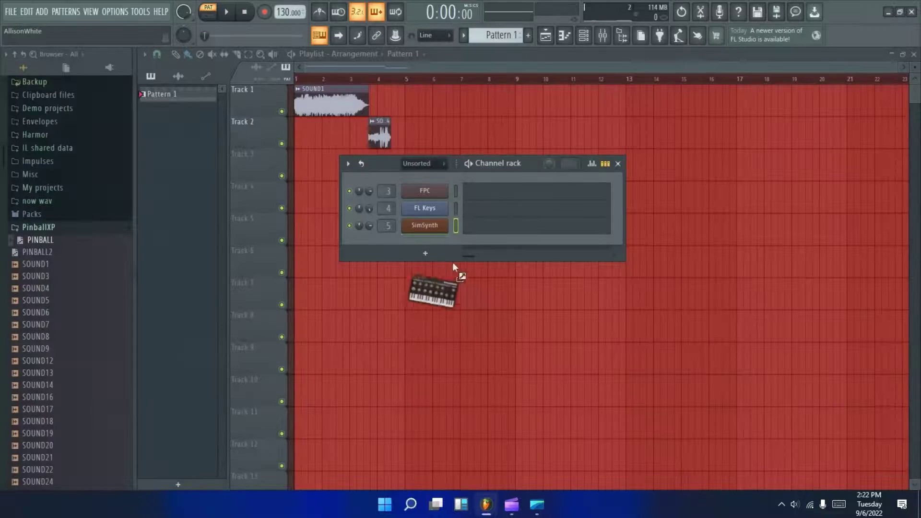
mouse_move(326, 108)
mouse_down()
mouse_move(440, 240)
mouse_move(388, 238)
mouse_up()
click(431, 122)
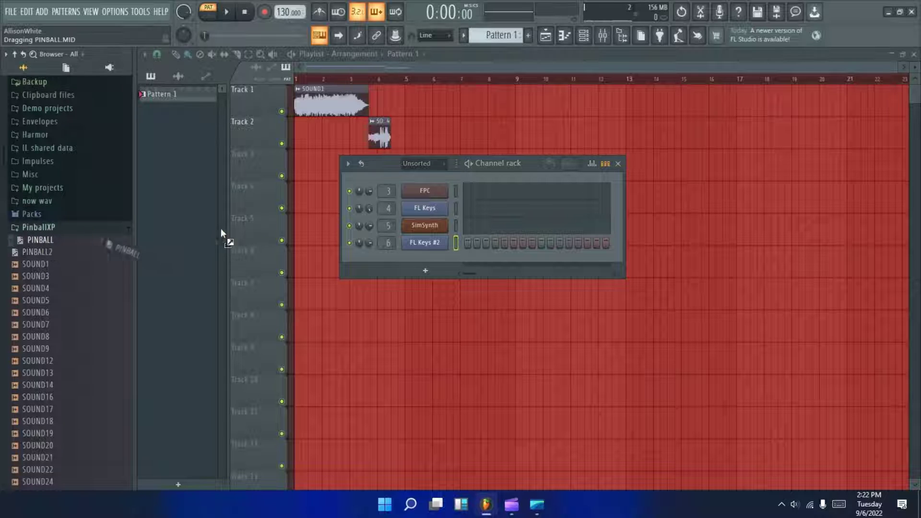
drag(49, 248, 436, 241)
click(464, 193)
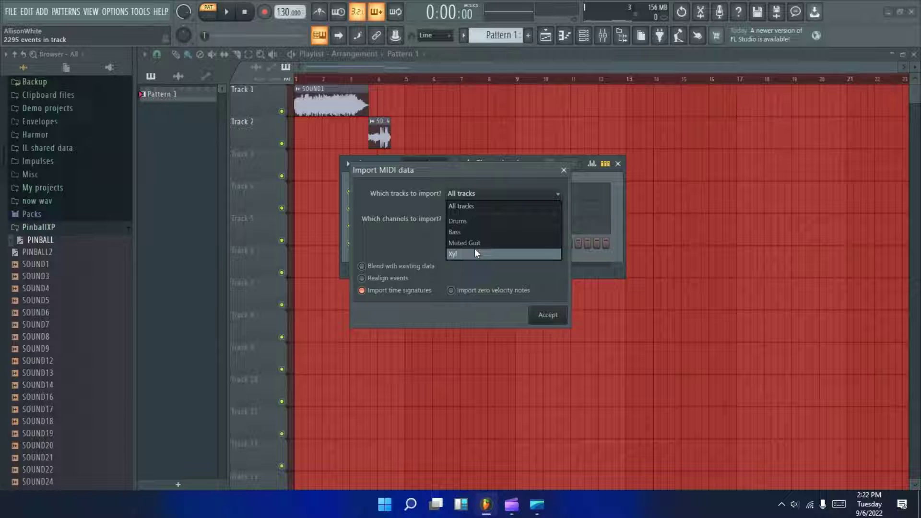
click(473, 256)
click(547, 314)
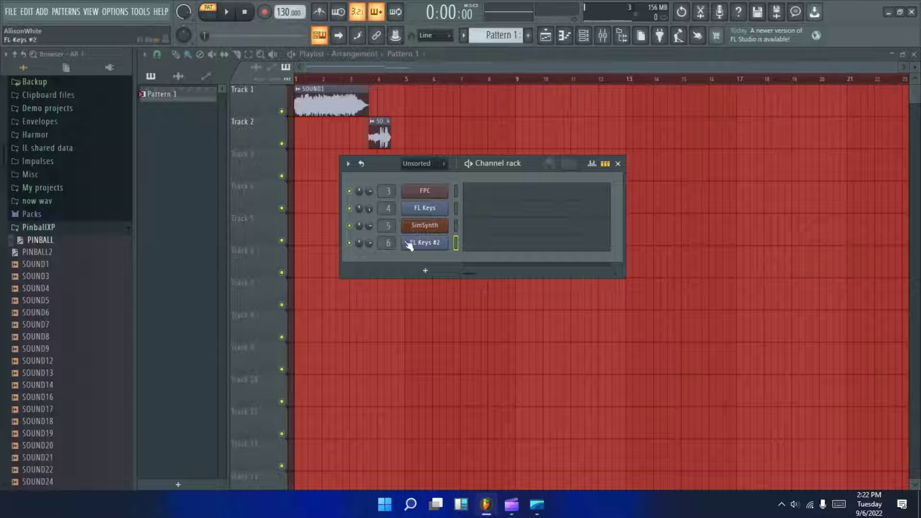
Open FL Keys #2's notes in the piano roll and play from a later bar.
right_click(447, 237)
click(509, 244)
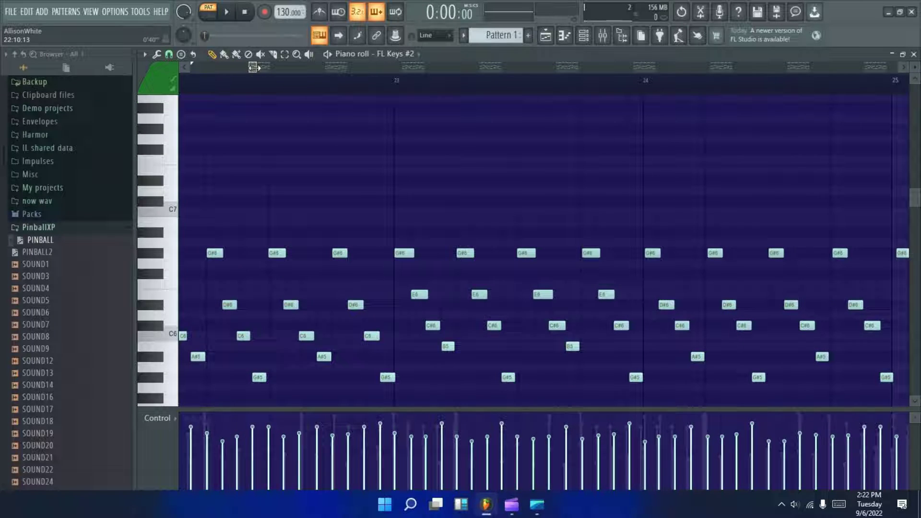
scroll(252, 68, up, 1)
click(547, 79)
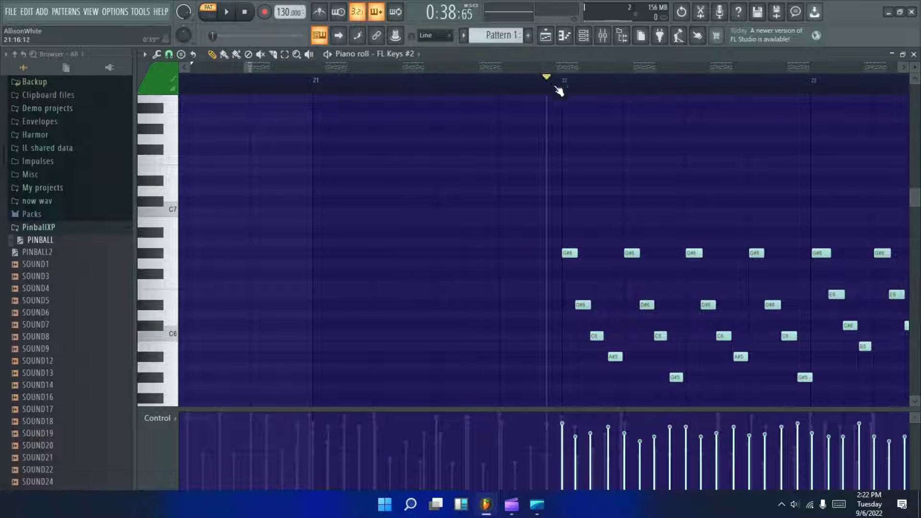
click(227, 12)
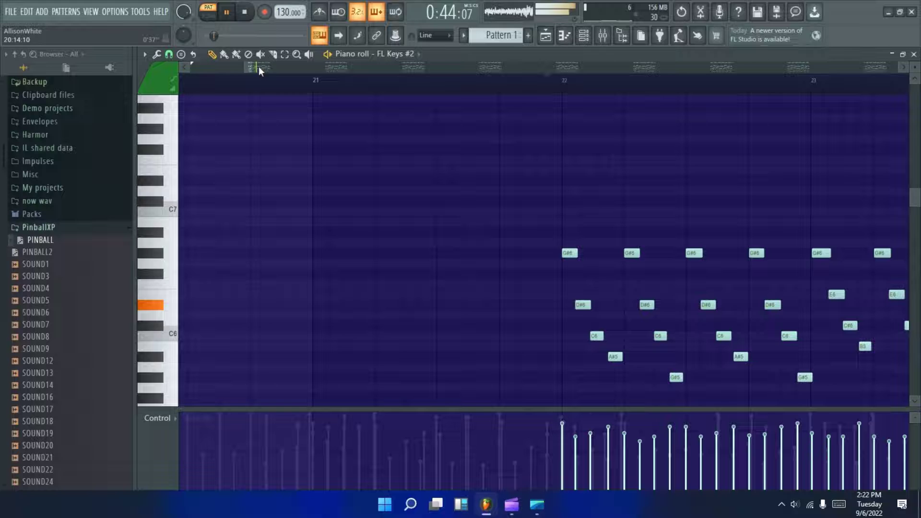
drag(247, 68, 261, 71)
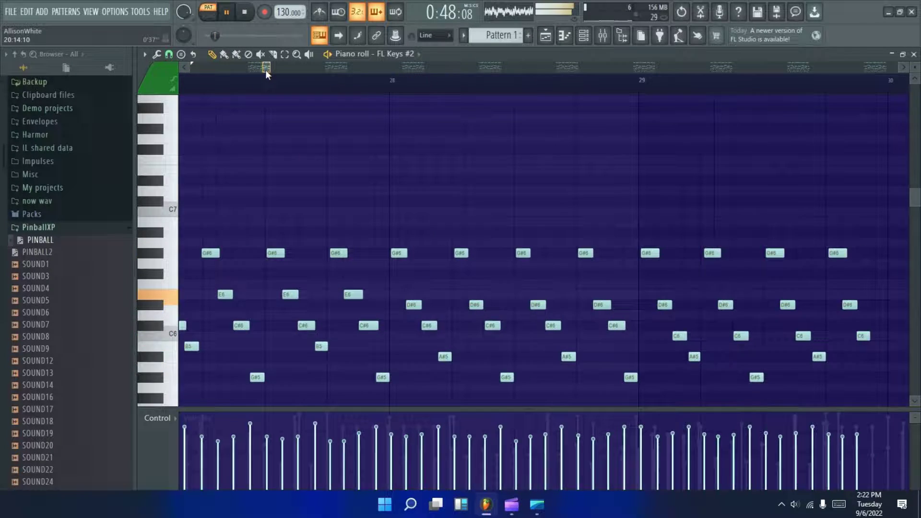
drag(261, 70, 265, 71)
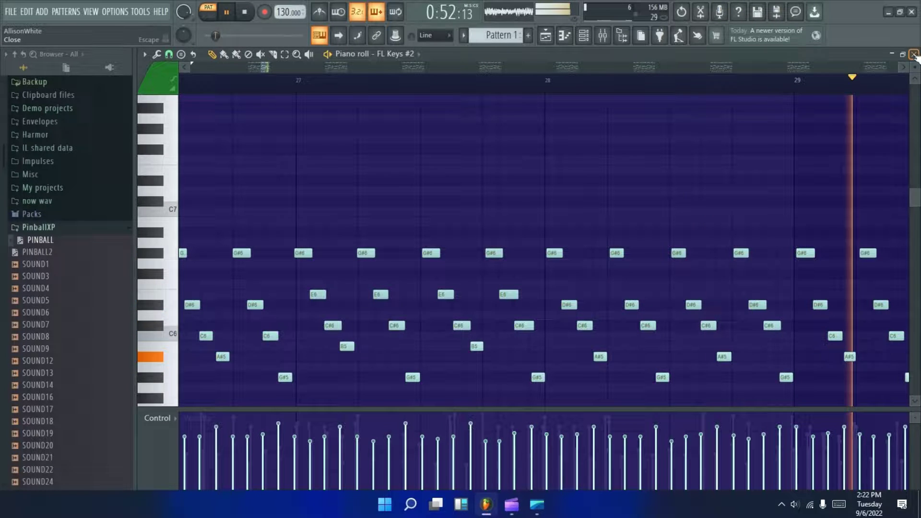
Stop playback and add a new FL Keys #3 channel to the Channel rack.
click(913, 55)
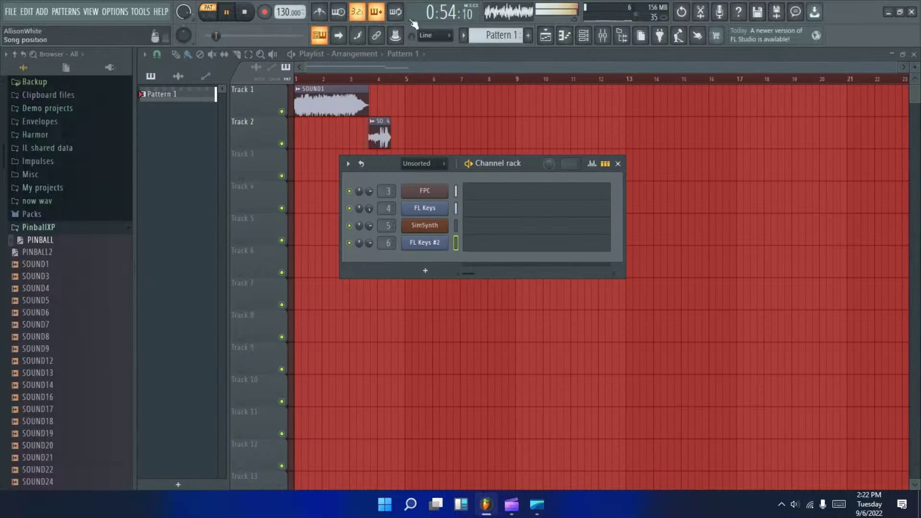
click(254, 20)
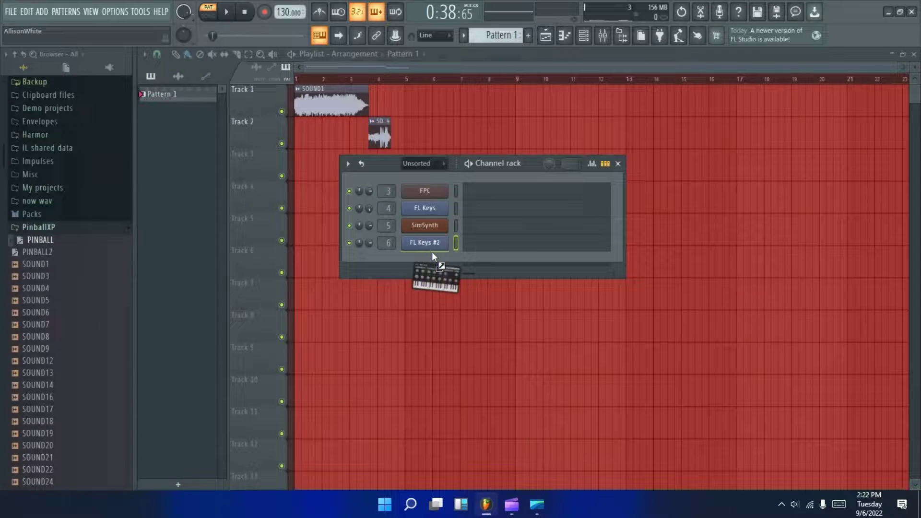
drag(336, 103, 437, 287)
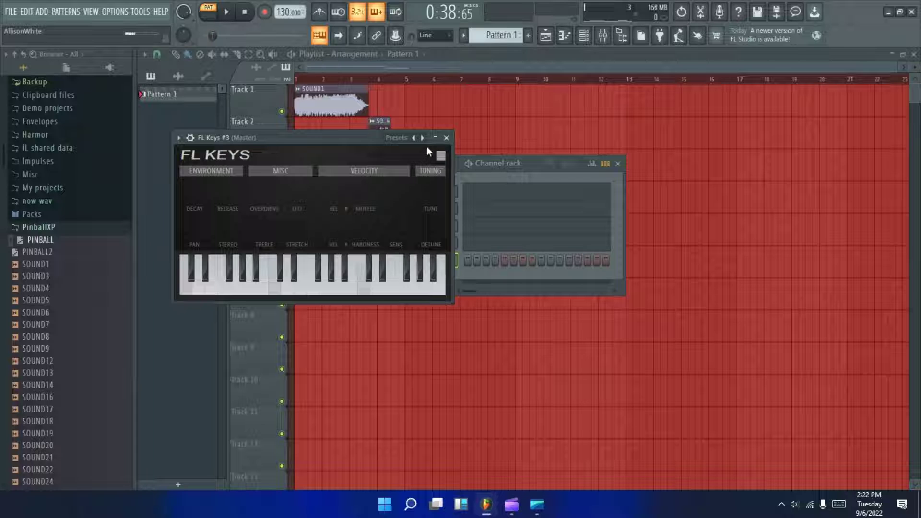
click(446, 137)
click(433, 261)
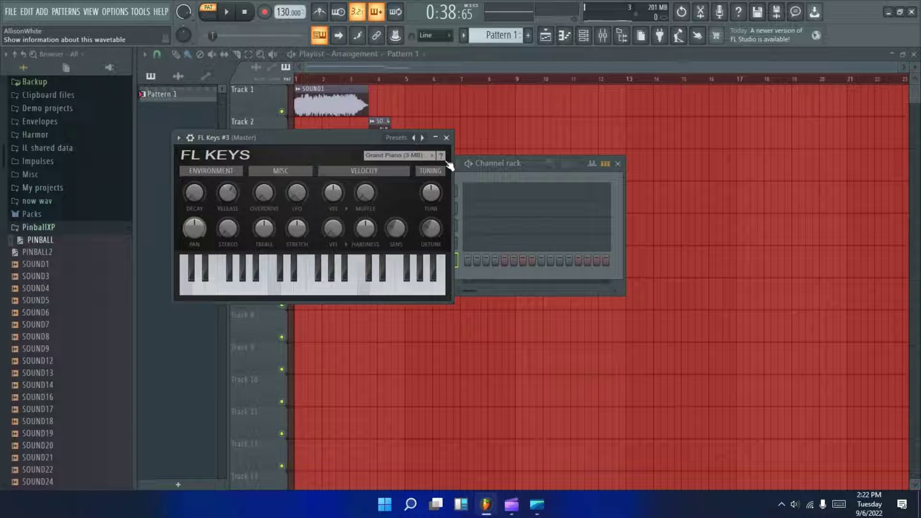
Reopen the FL Keys #3 instrument settings and bring up its preset list.
click(446, 137)
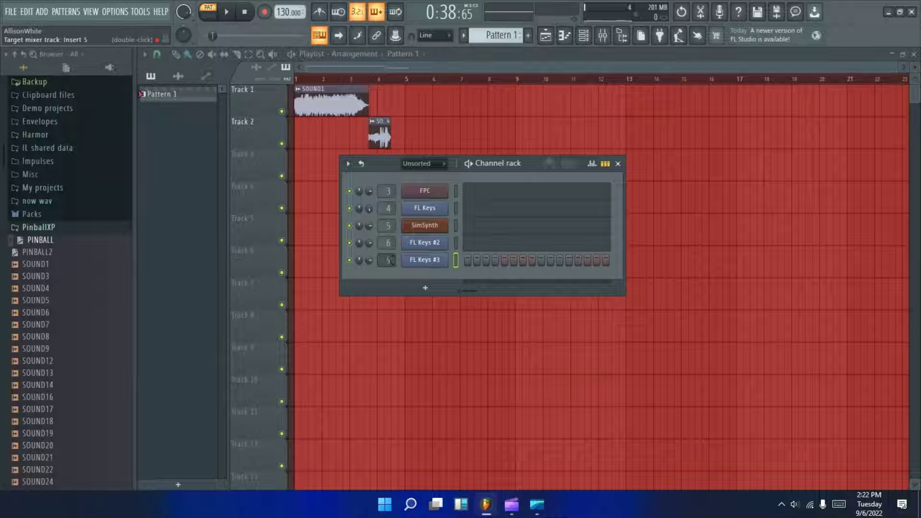
right_click(423, 260)
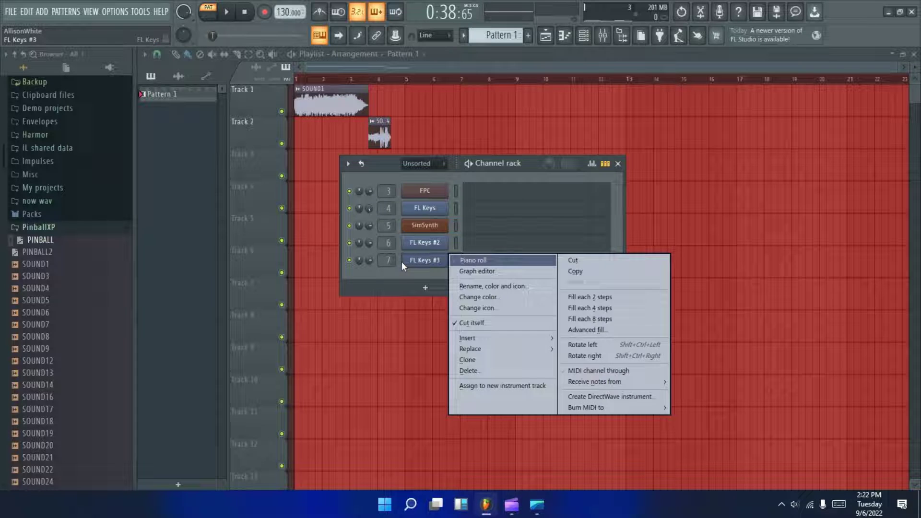
click(402, 261)
click(399, 155)
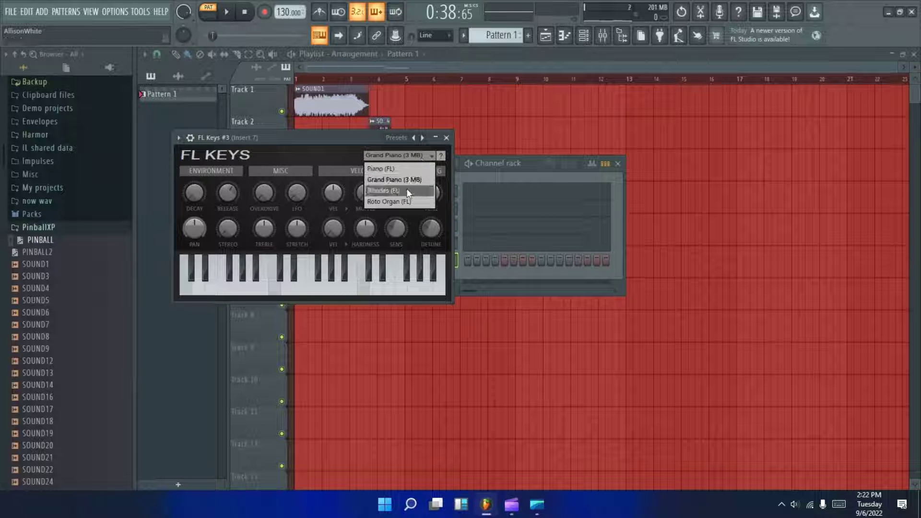
Set FL Keys #3 to Rhodes, then import PINBALL's Muted Guit track into it.
click(408, 191)
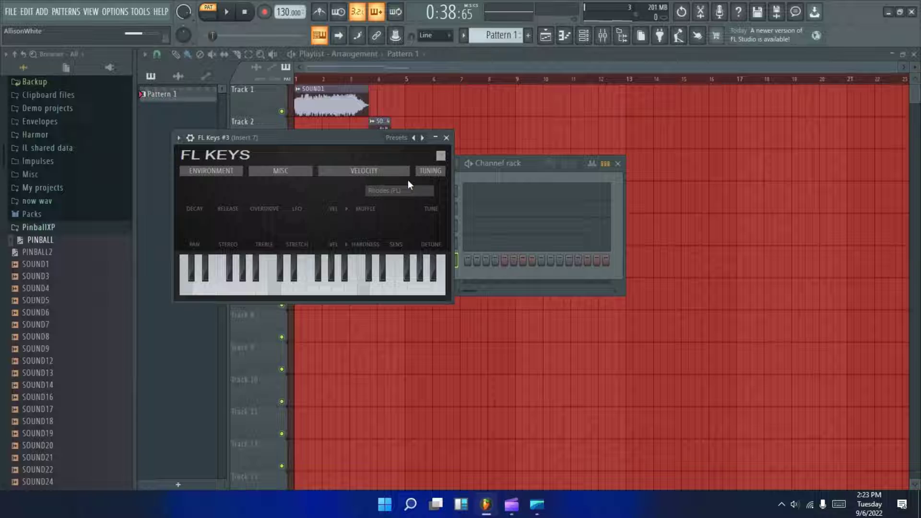
click(447, 138)
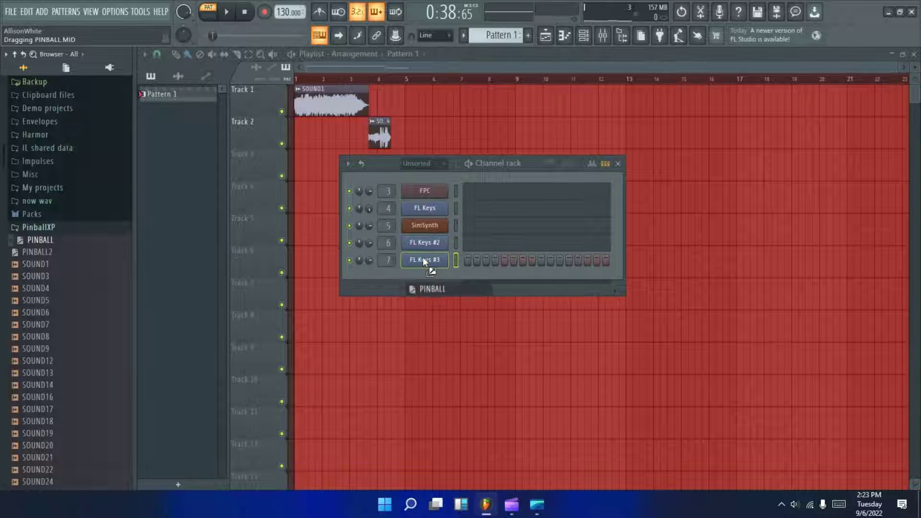
drag(34, 244, 422, 258)
click(492, 193)
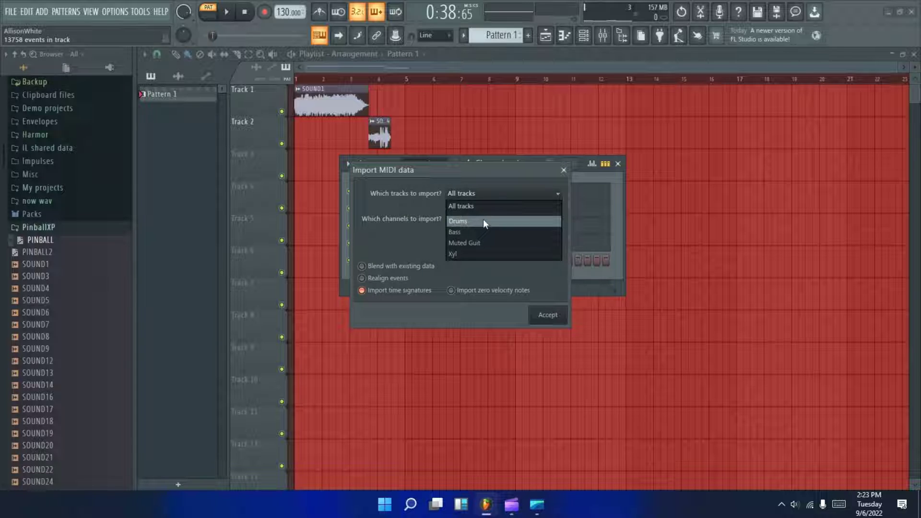
click(469, 246)
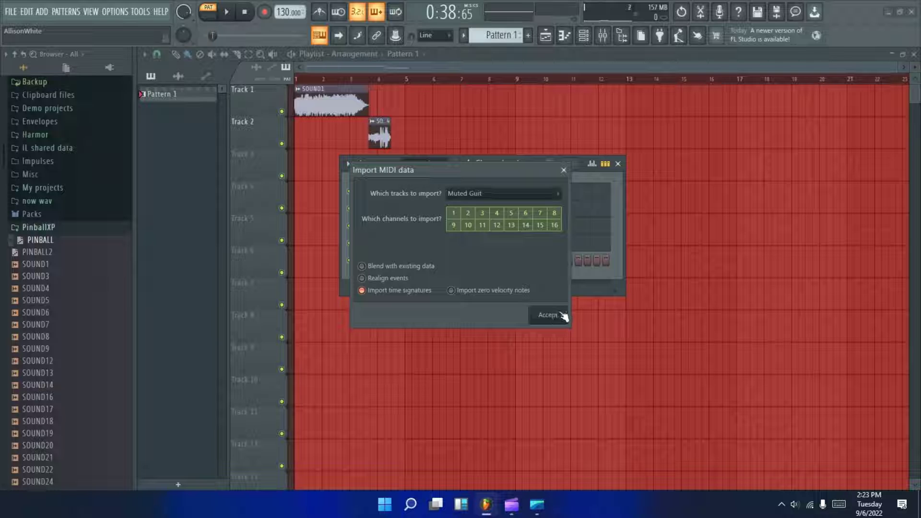
click(549, 314)
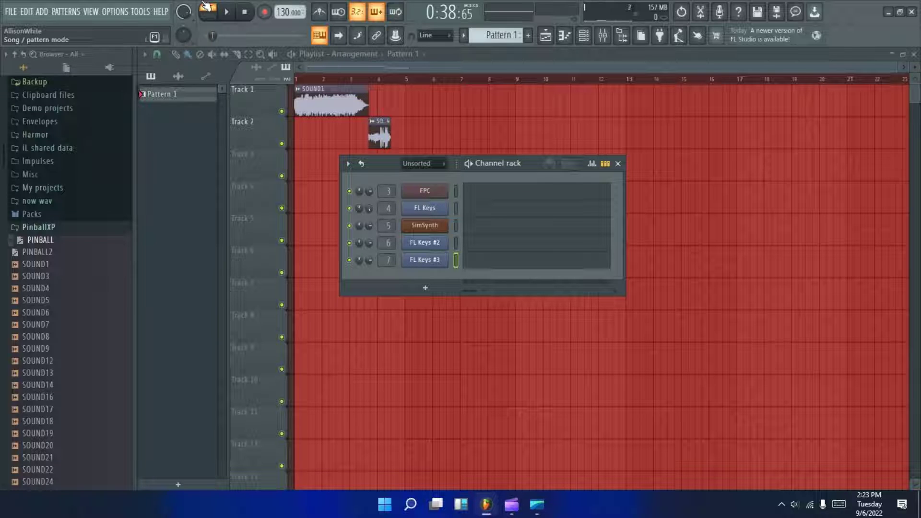
key(space)
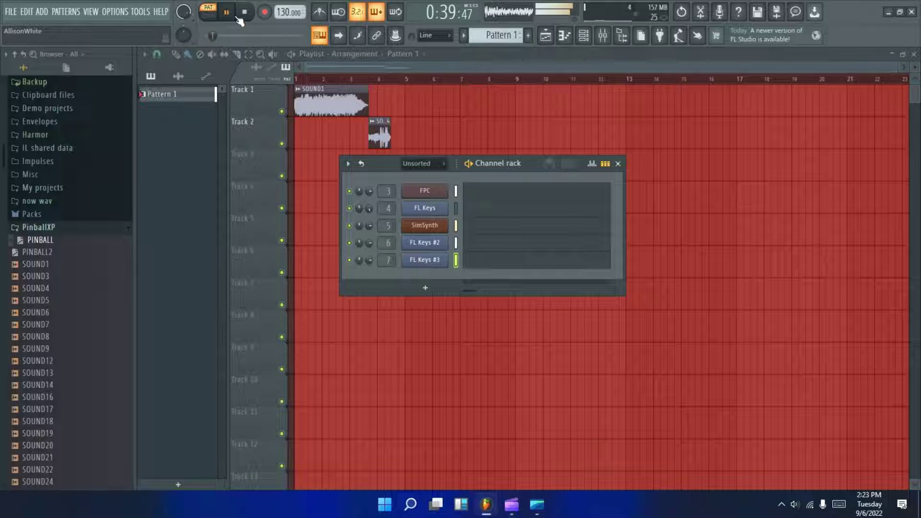
click(431, 261)
click(436, 257)
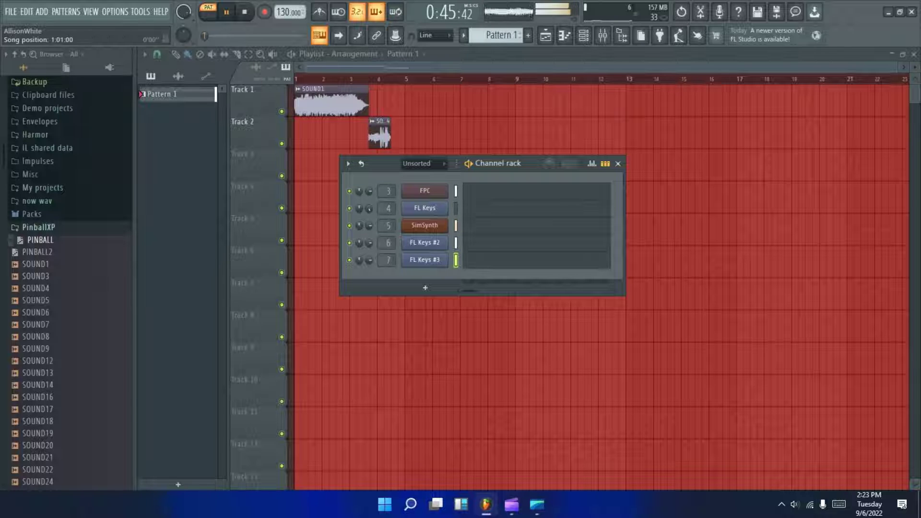
right_click(436, 258)
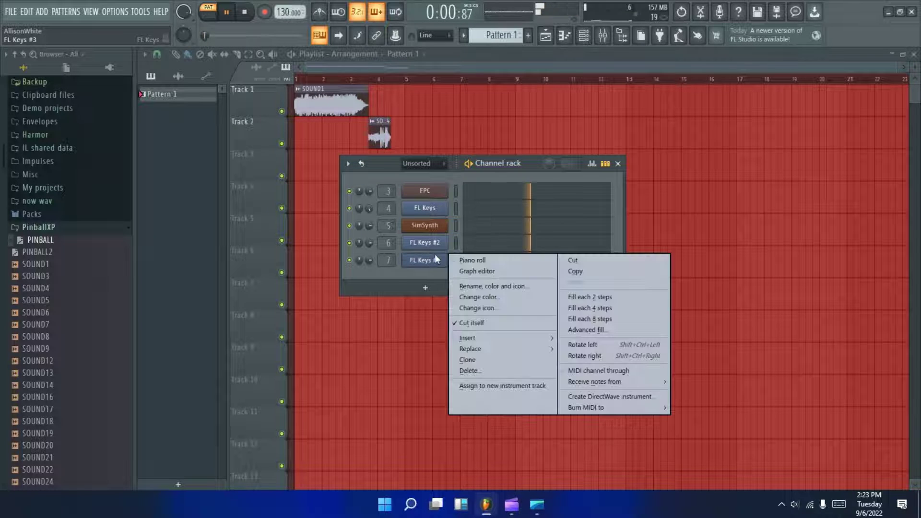
click(467, 260)
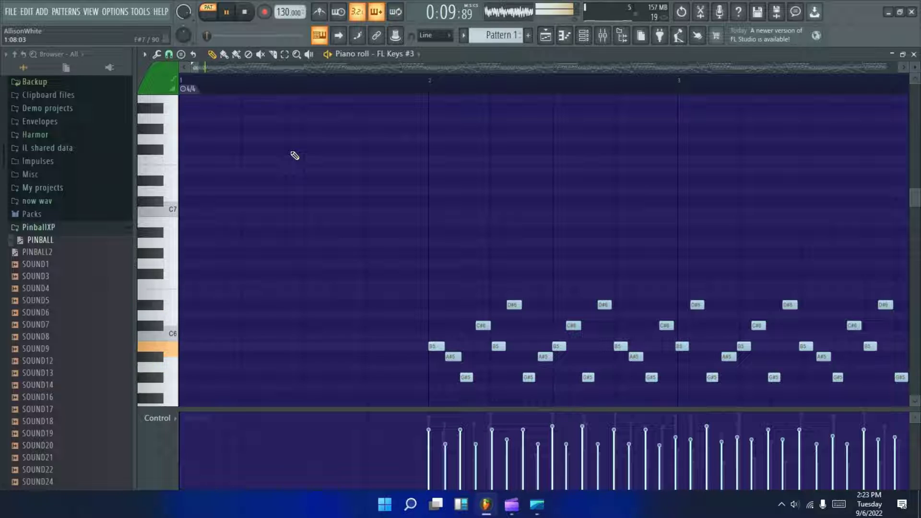
key(F5)
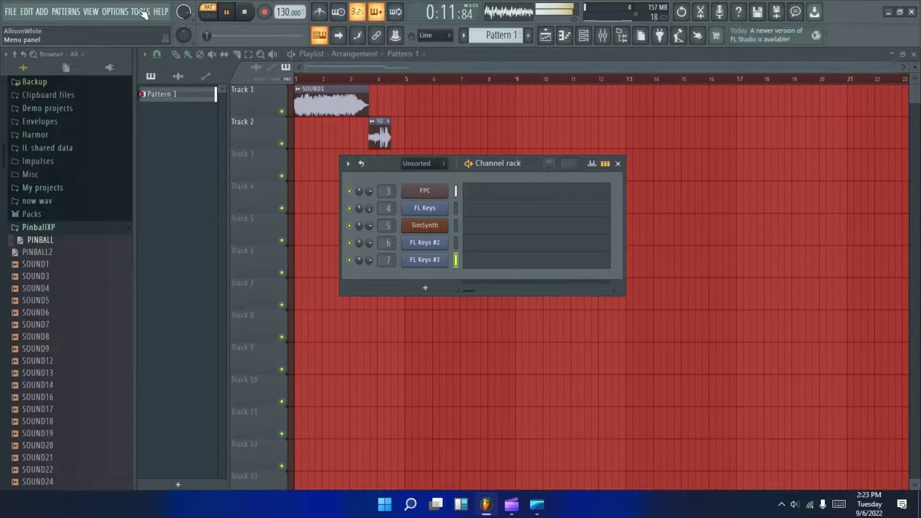
click(245, 12)
Place a Pattern 1 clip on Track 3, starting right after the short SOUND clip.
click(618, 163)
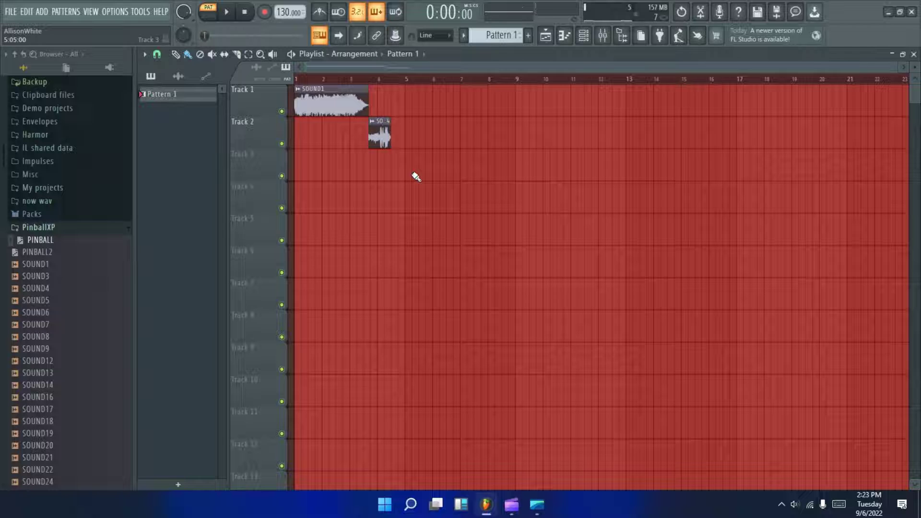
drag(506, 175, 484, 174)
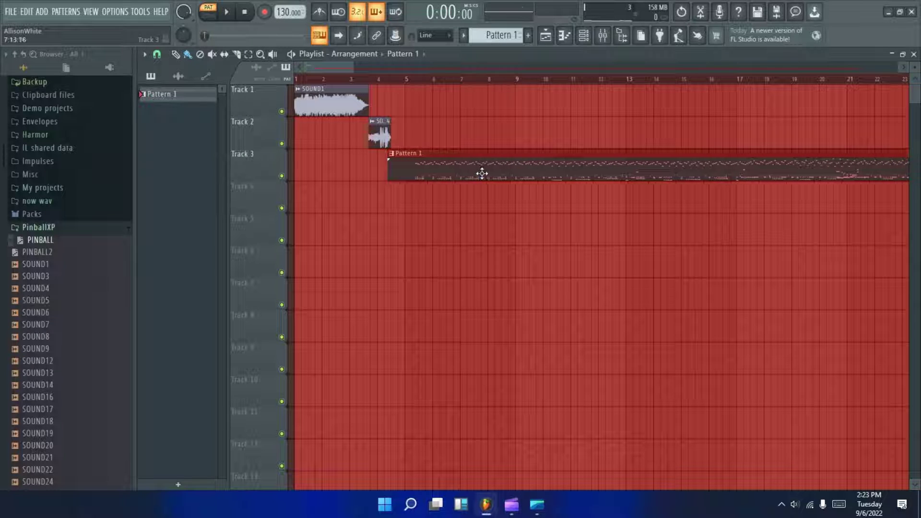
click(485, 173)
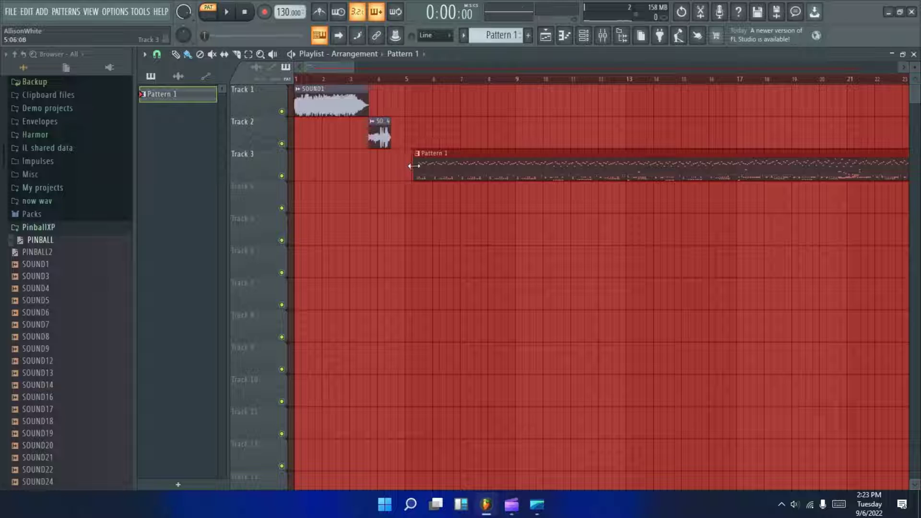
drag(462, 170, 438, 165)
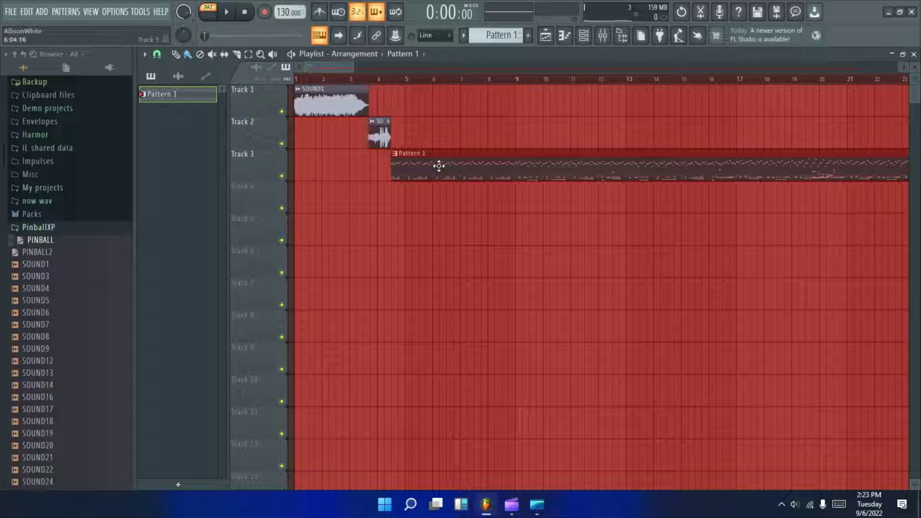
Switch playback from PAT to SONG mode, play the arrangement, then stop.
click(208, 16)
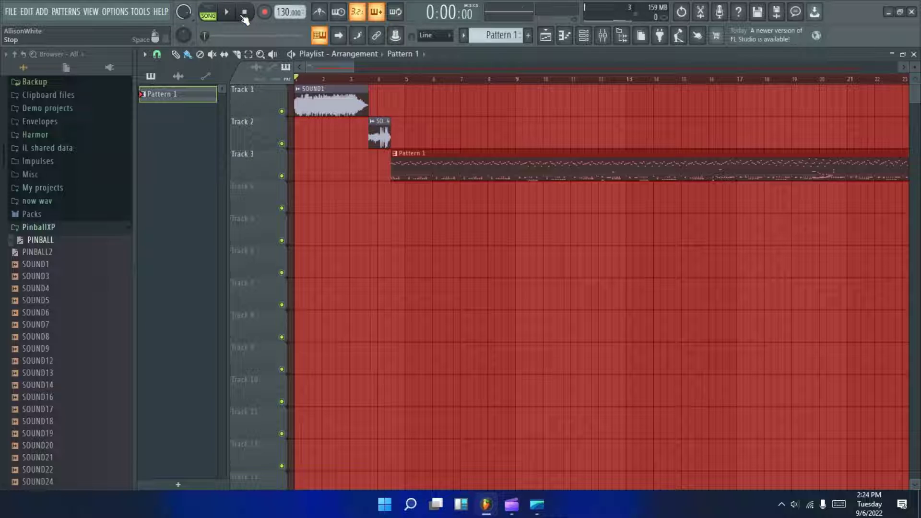
click(235, 14)
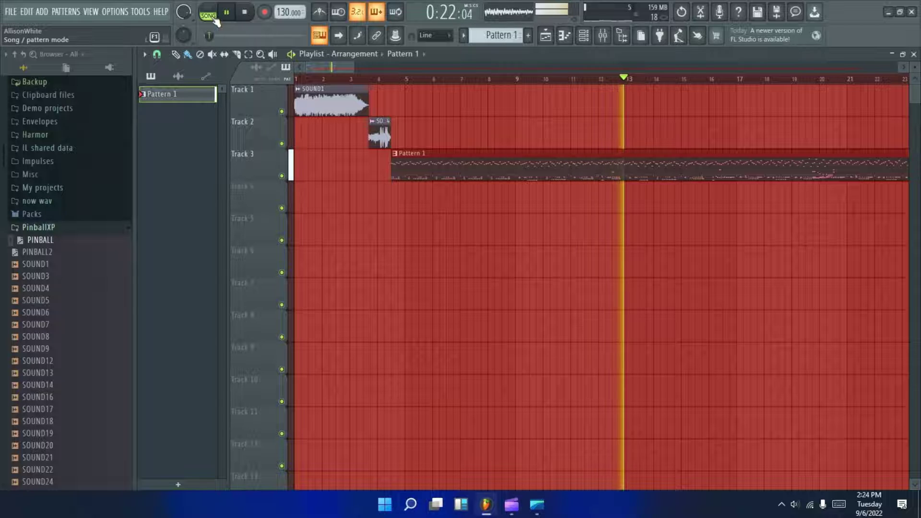
key(space)
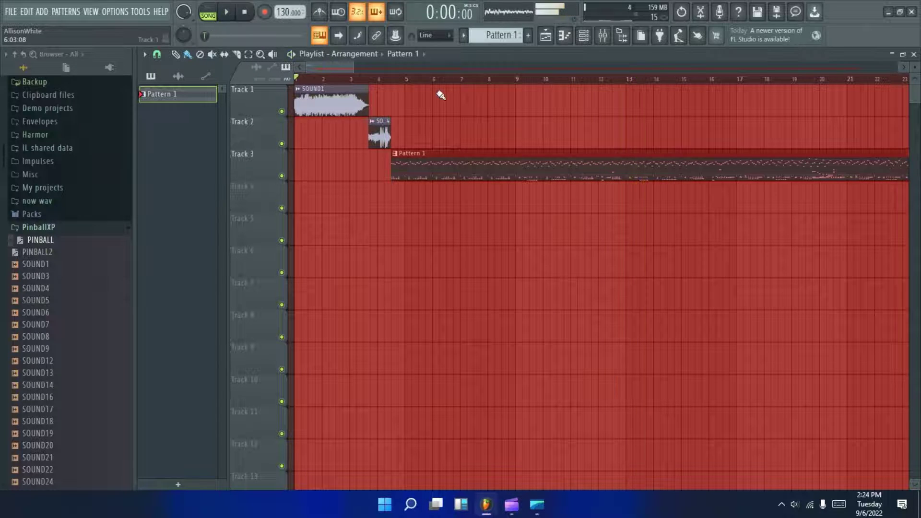
Add a new FL Keys instrument channel from the plugin picker.
click(583, 35)
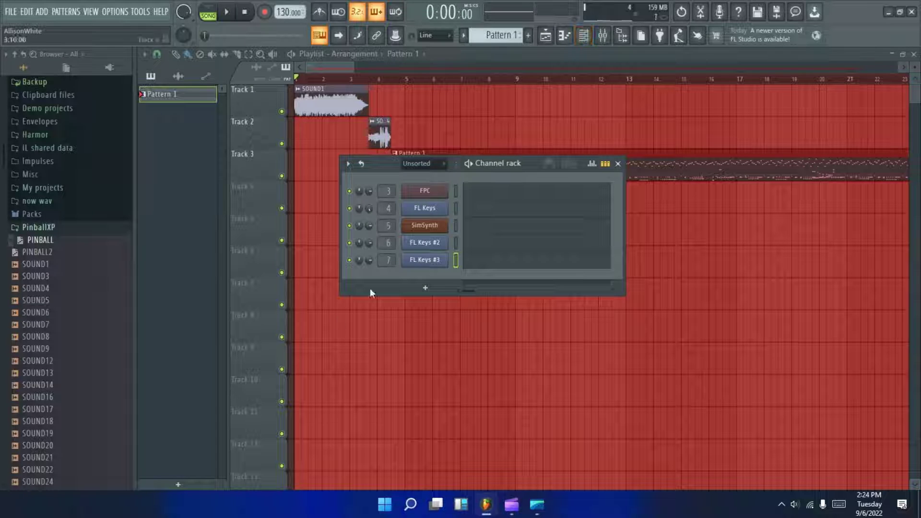
click(660, 34)
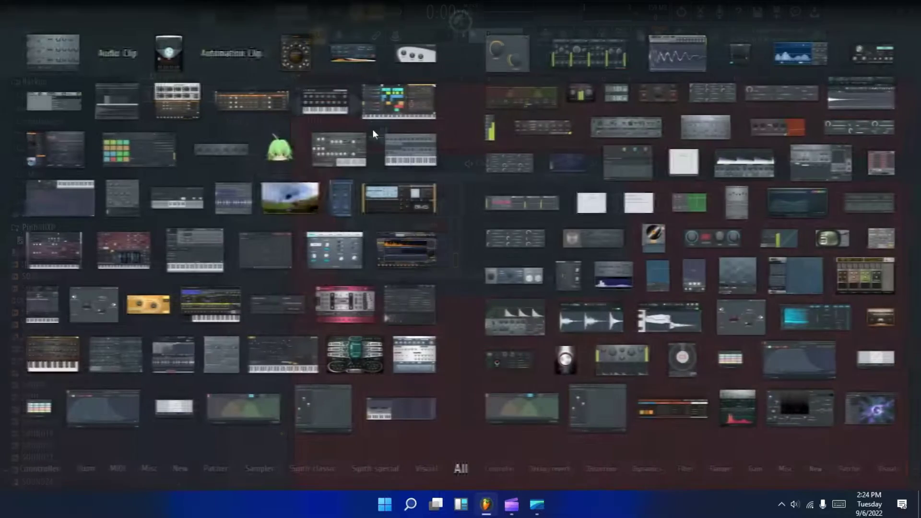
drag(334, 99, 427, 269)
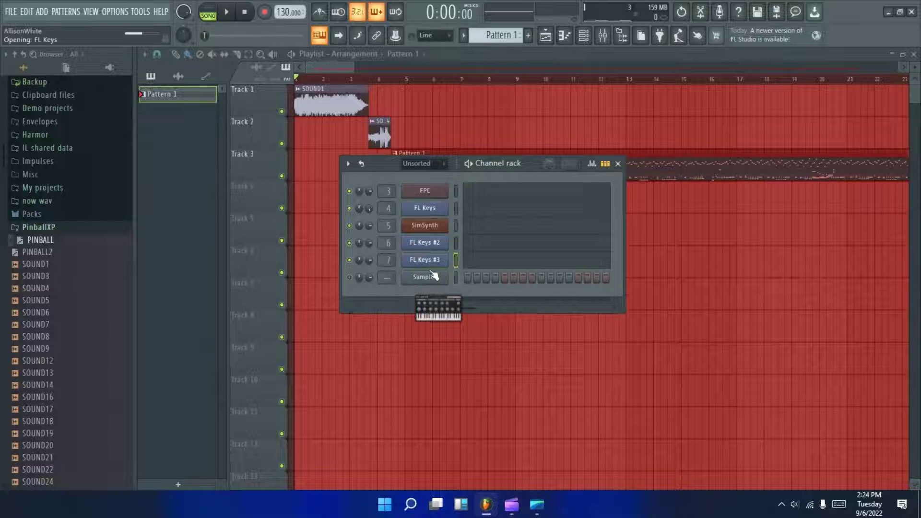
click(462, 153)
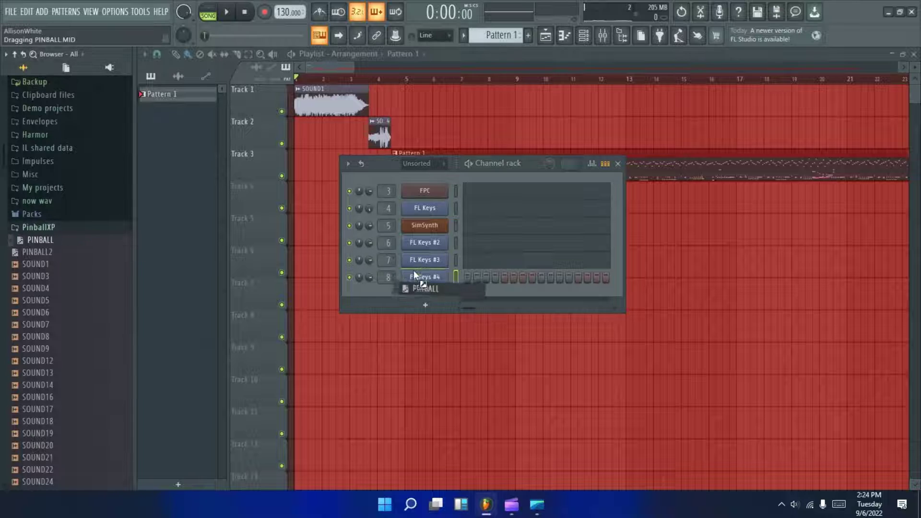
Import only PINBALL.MID's Bass track into the new FL Keys #4 channel and play the song.
drag(61, 244, 414, 277)
click(516, 194)
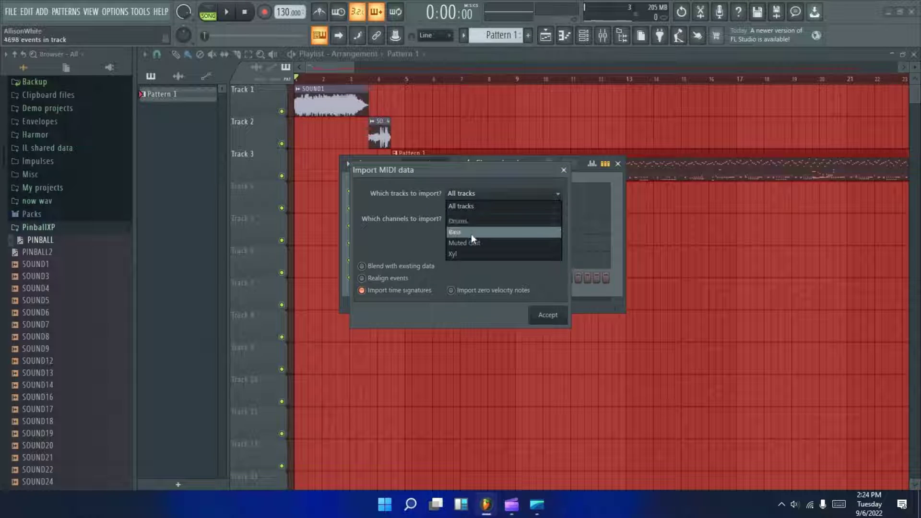
click(472, 234)
click(547, 315)
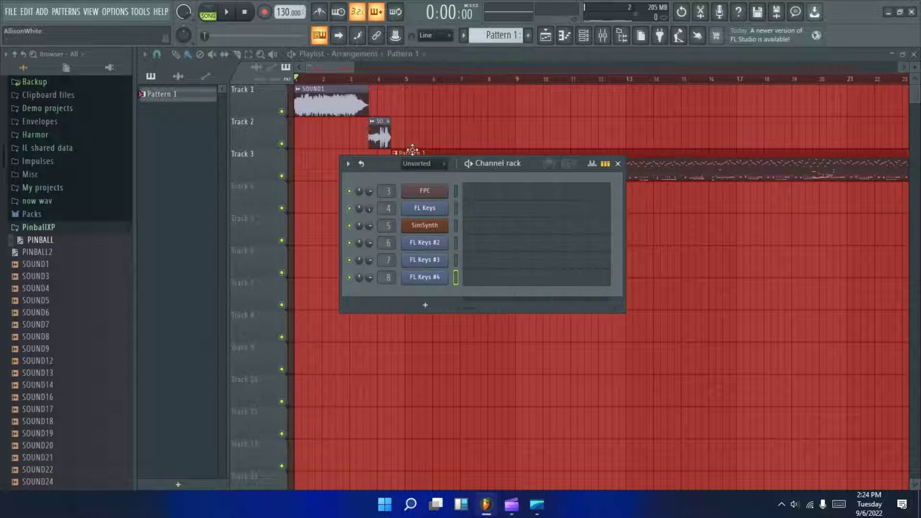
click(227, 13)
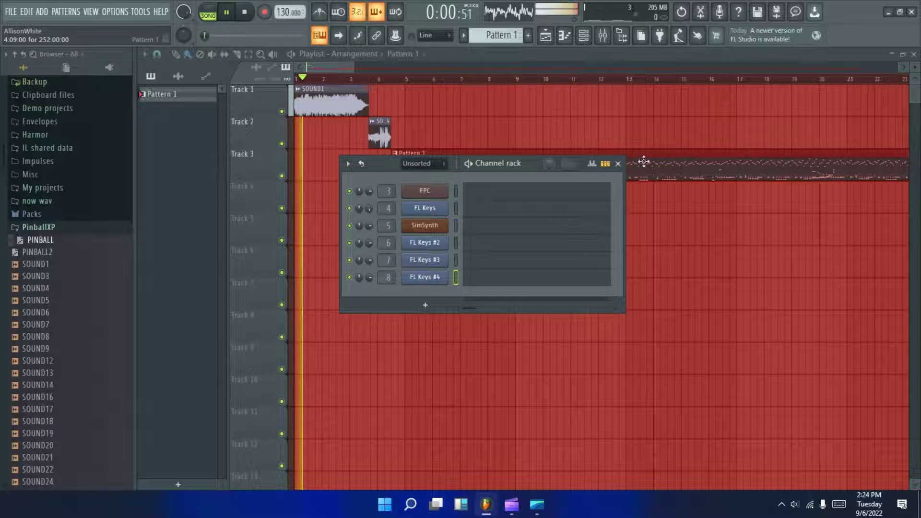
click(617, 163)
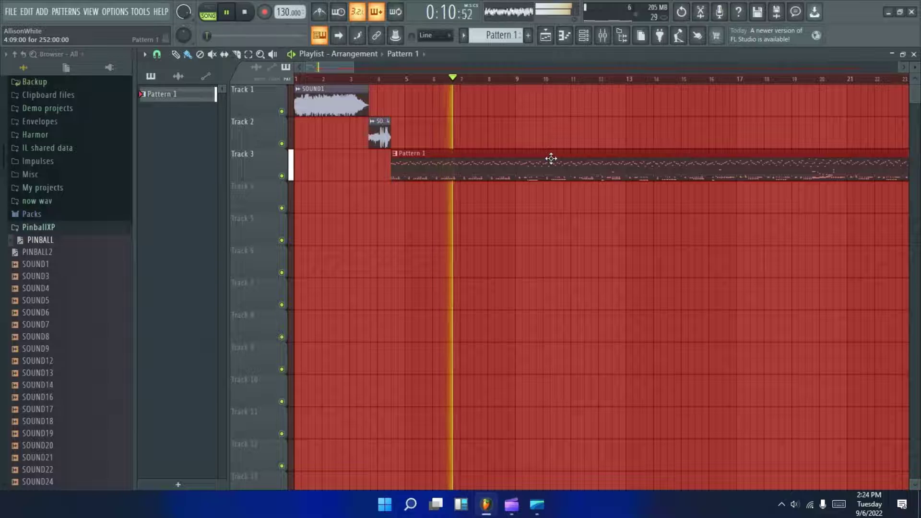
click(584, 35)
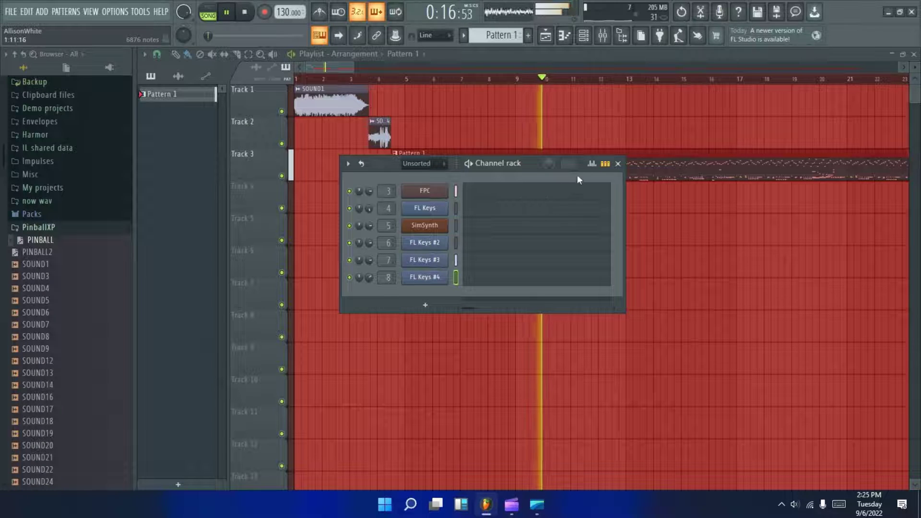
Stop playback and drop a SOUND13 clip on Track 4 below Pattern 1's end.
click(617, 165)
click(244, 12)
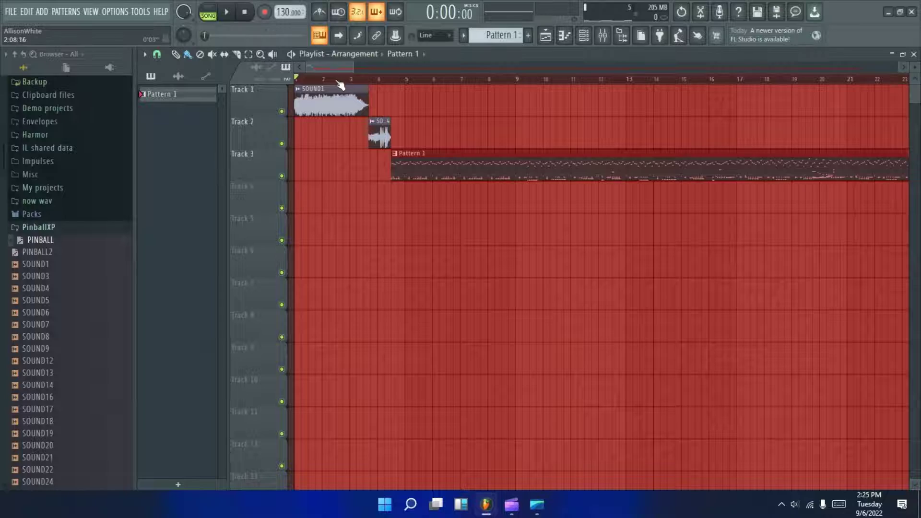
mouse_move(331, 70)
mouse_down()
mouse_move(542, 78)
mouse_move(886, 123)
mouse_move(871, 127)
mouse_up()
click(43, 373)
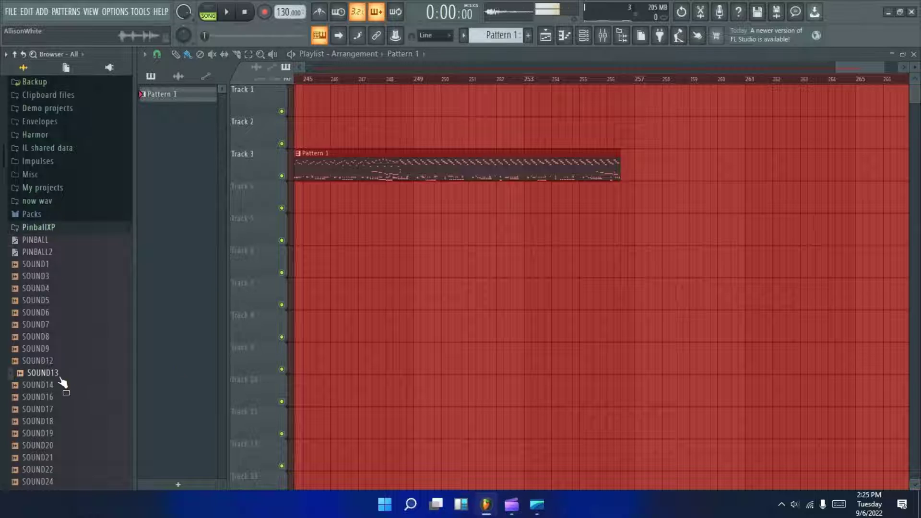
drag(57, 379, 415, 208)
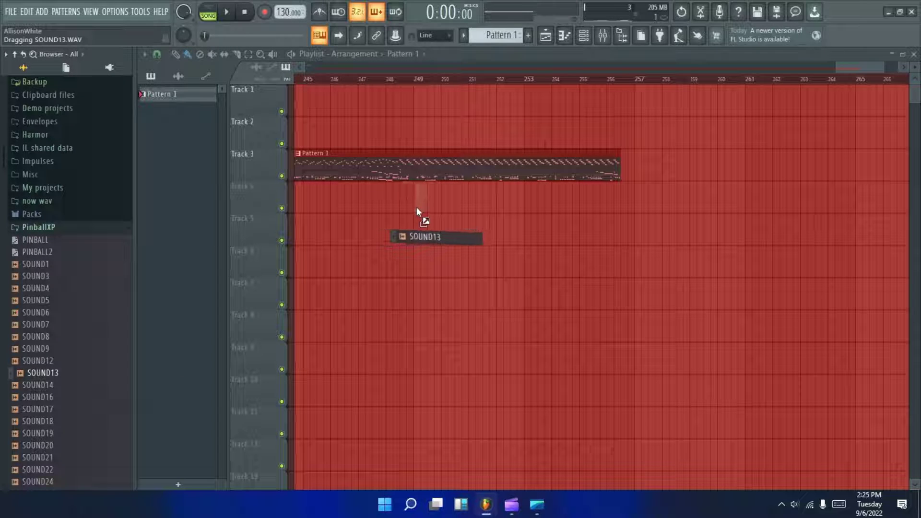
drag(414, 212, 414, 211)
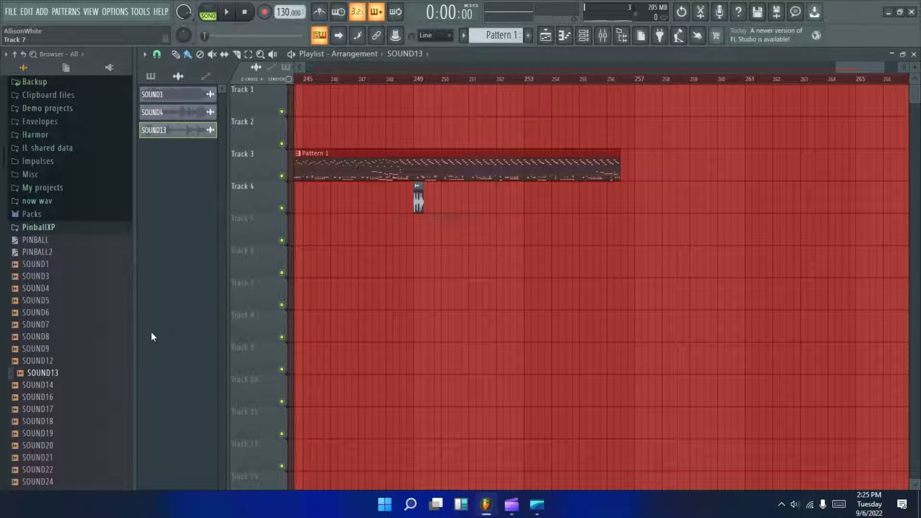
Add SOUND7 and SOUND8 clips on Tracks 5 and 6.
drag(36, 288, 51, 257)
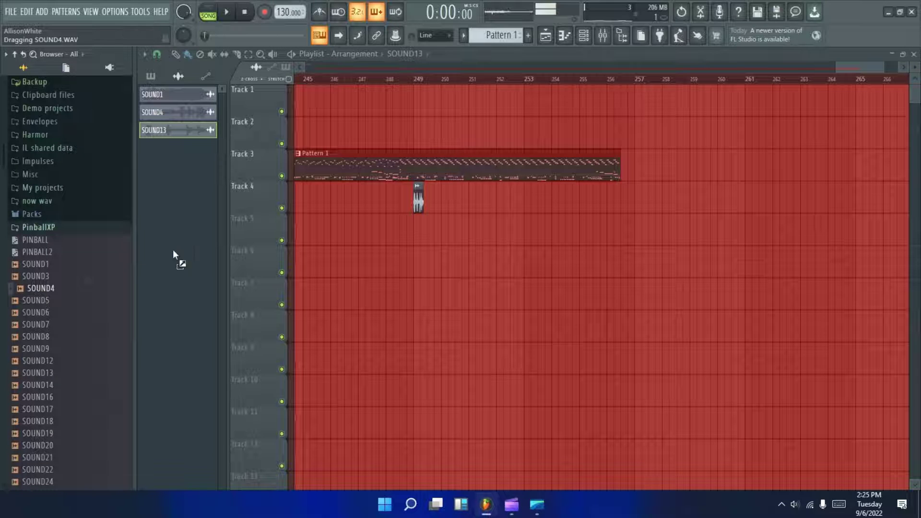
click(39, 264)
click(39, 312)
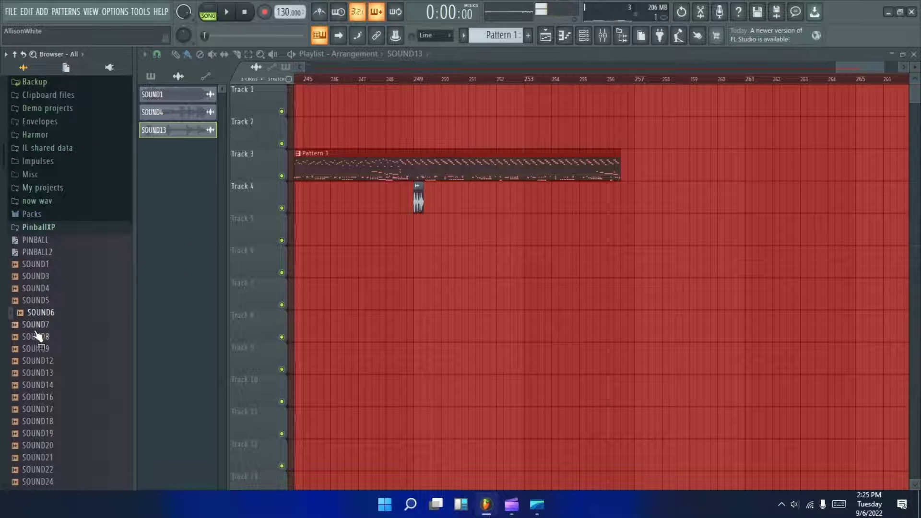
drag(41, 328, 425, 224)
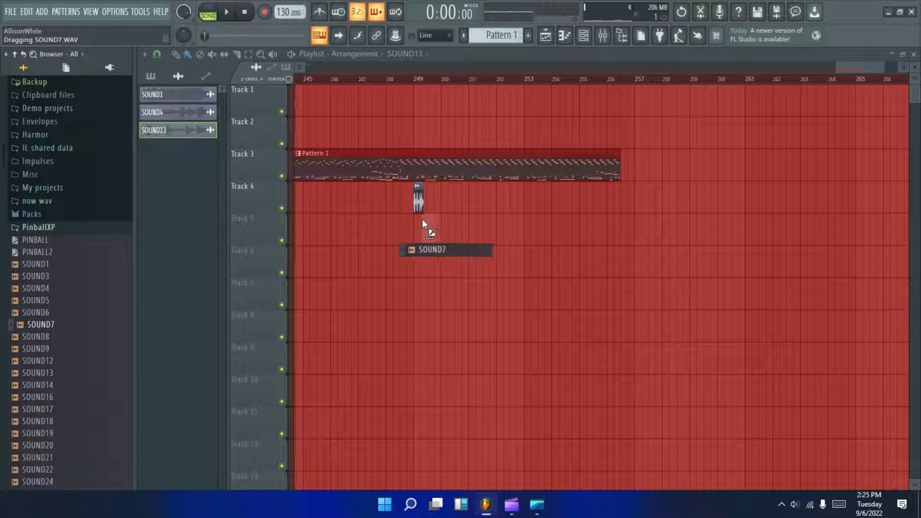
drag(426, 222, 424, 219)
click(39, 336)
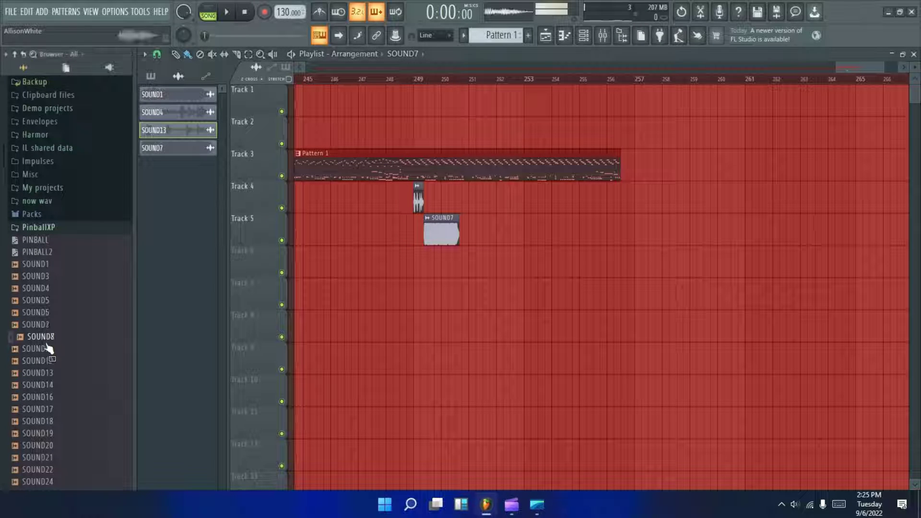
drag(43, 336, 460, 261)
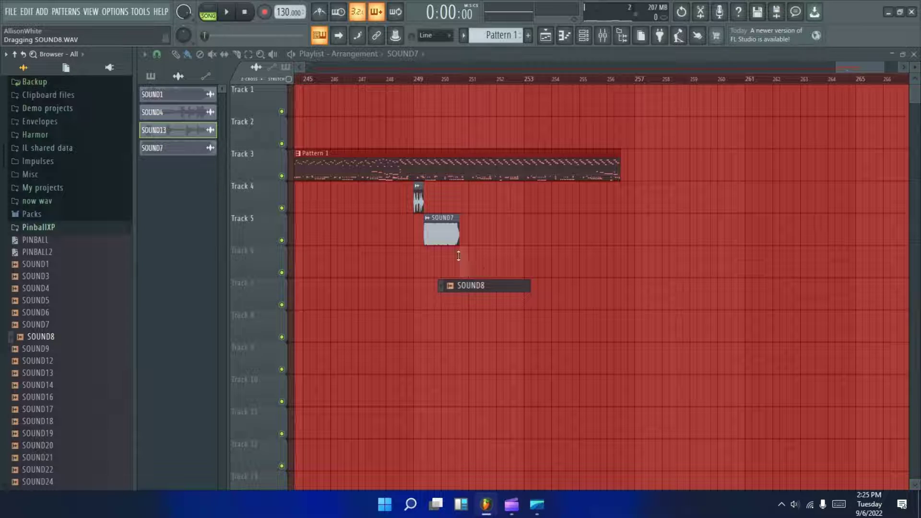
drag(459, 261, 461, 261)
Place SOUND9, SOUND12, SOUND13 and SOUND19 clips on Tracks 7–10.
click(40, 348)
drag(42, 354, 463, 290)
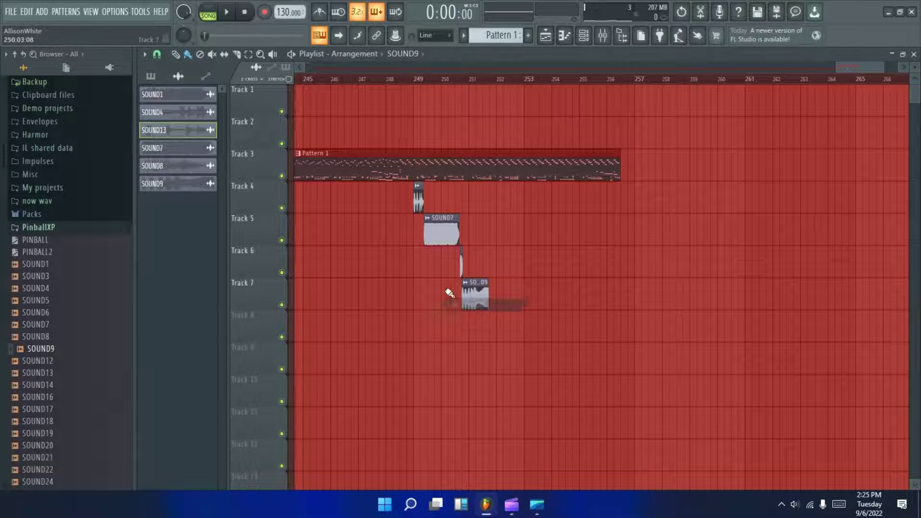
click(23, 364)
mouse_move(24, 363)
mouse_down()
mouse_move(490, 329)
mouse_move(507, 339)
mouse_move(495, 331)
mouse_up()
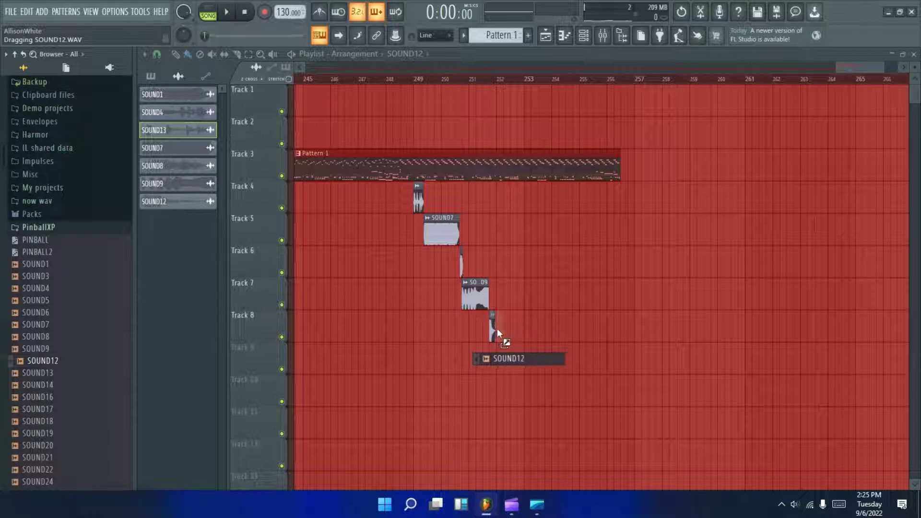
drag(495, 328, 497, 328)
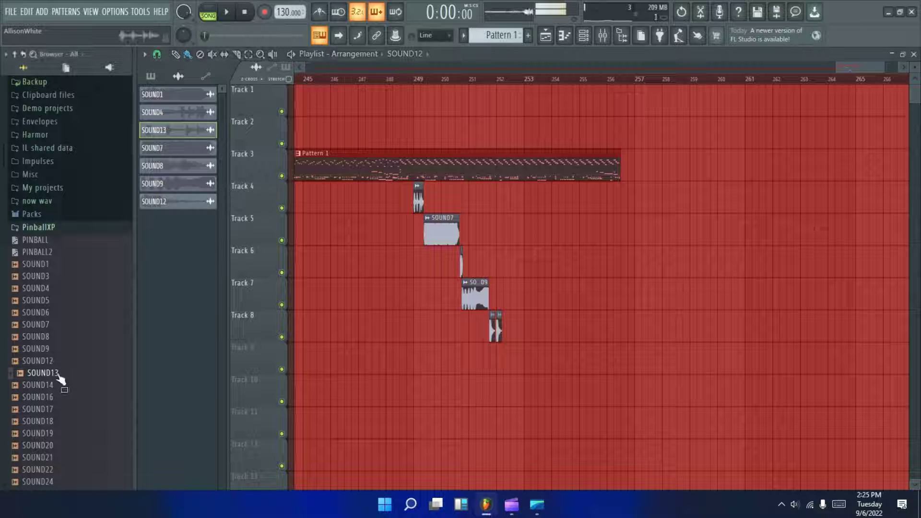
drag(61, 380, 505, 354)
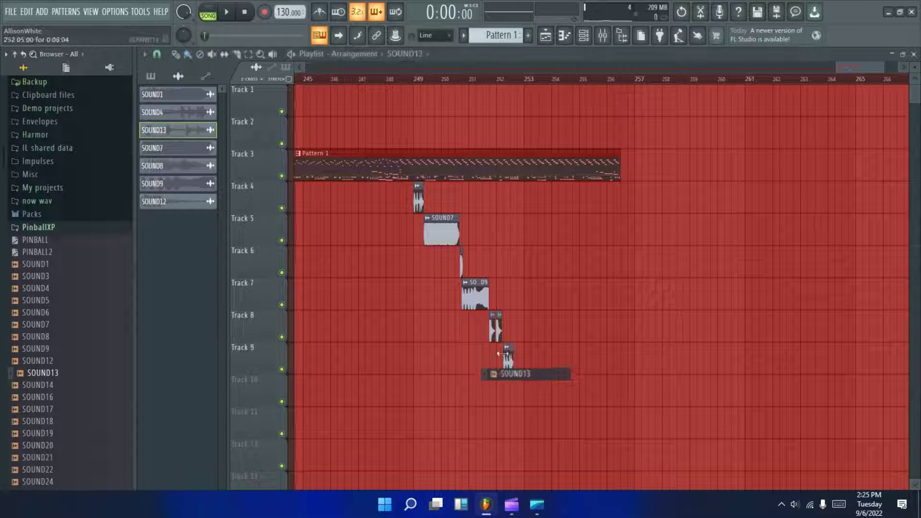
mouse_move(50, 434)
mouse_down()
mouse_move(527, 400)
mouse_move(514, 388)
mouse_up()
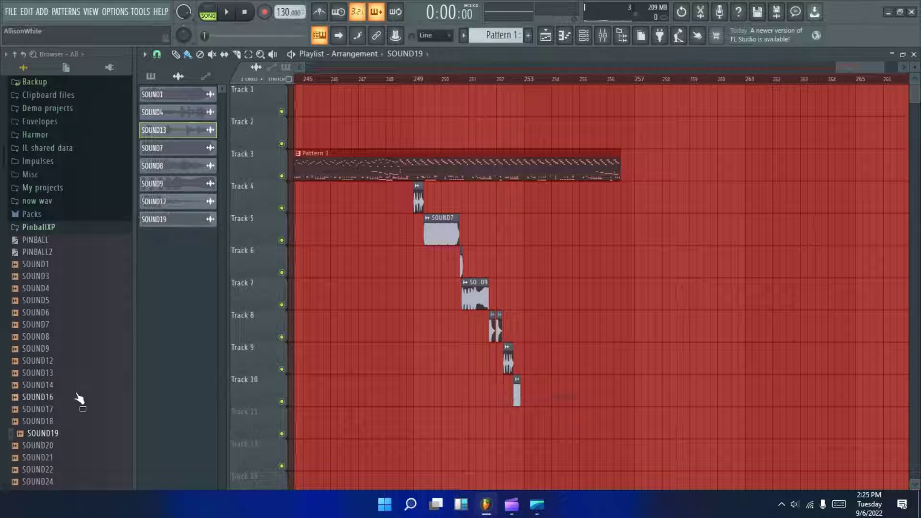
scroll(72, 428, down, 4)
drag(54, 375, 526, 420)
Add SOUND22 on Track 11 and preview SOUND29, SOUND30, SOUND26 and SOUND27.
mouse_move(39, 421)
mouse_down()
mouse_move(36, 431)
mouse_move(284, 414)
mouse_move(551, 414)
mouse_up()
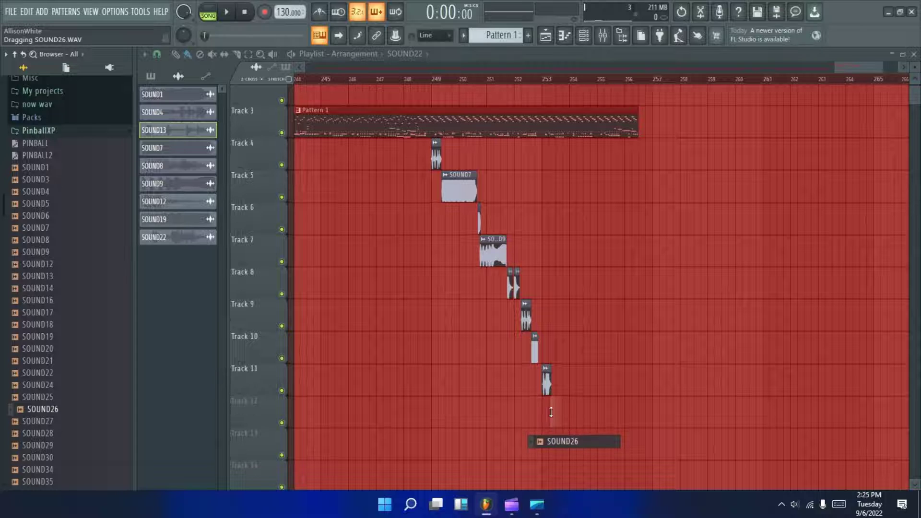
drag(551, 409, 553, 411)
scroll(58, 362, down, 1)
click(43, 397)
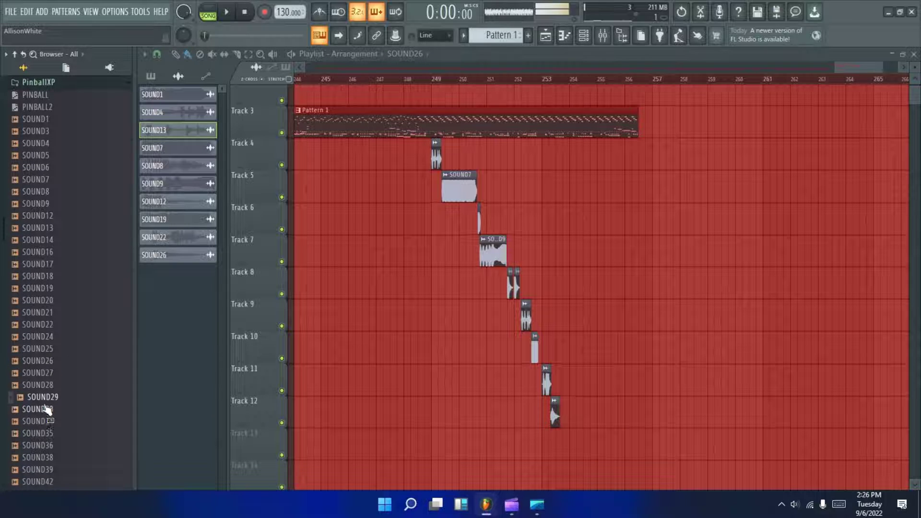
drag(45, 410, 562, 425)
click(47, 409)
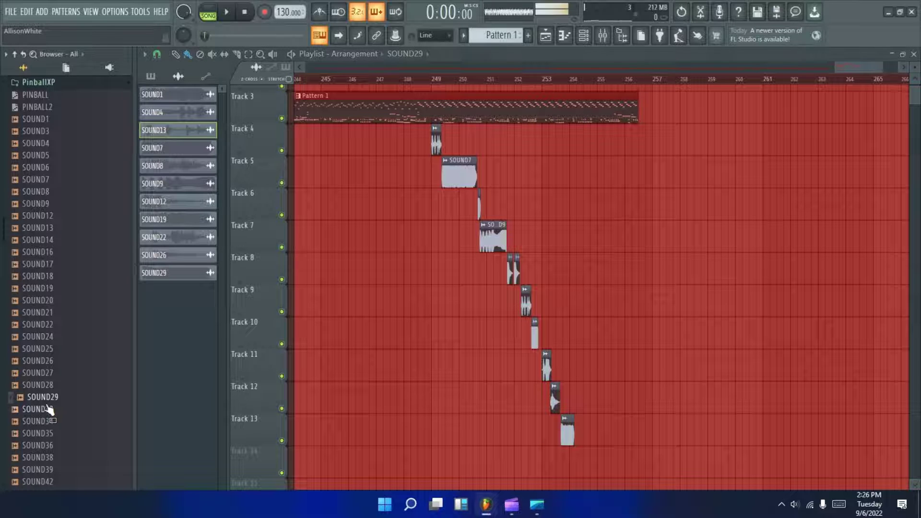
drag(158, 394, 575, 403)
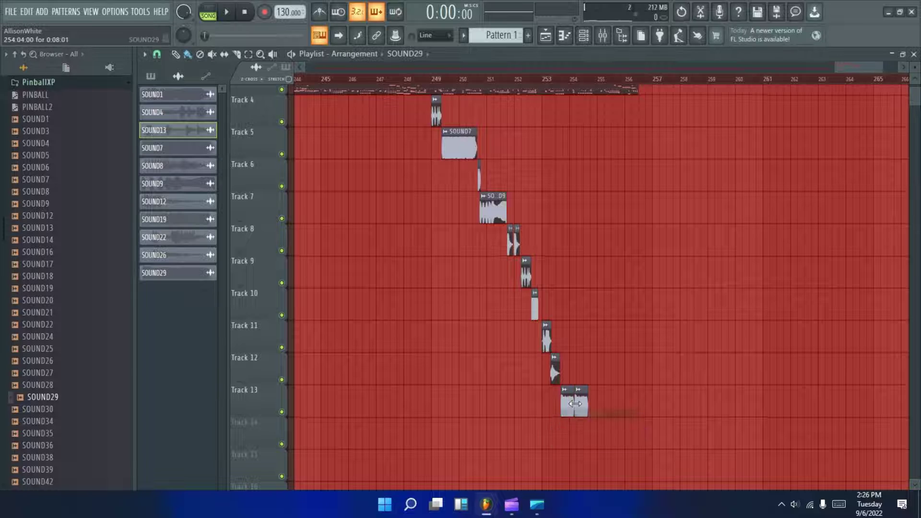
scroll(575, 404, up, 3)
click(42, 360)
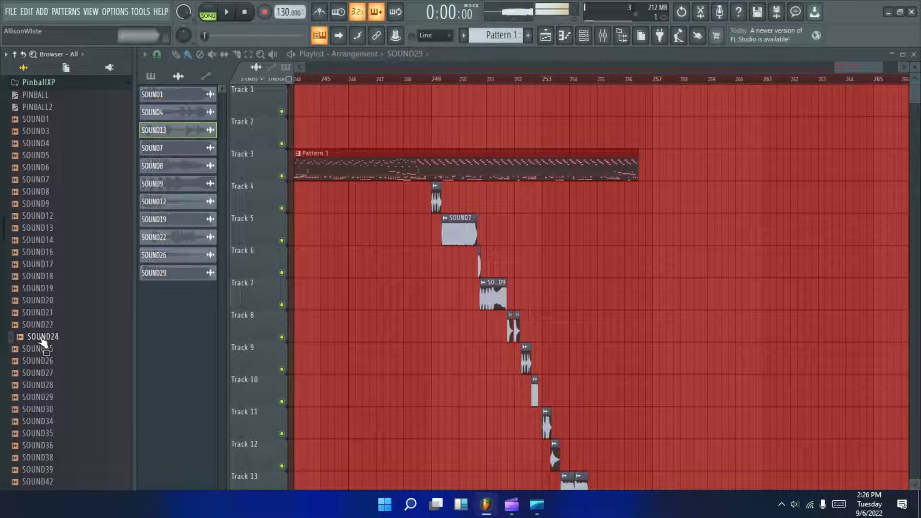
click(43, 361)
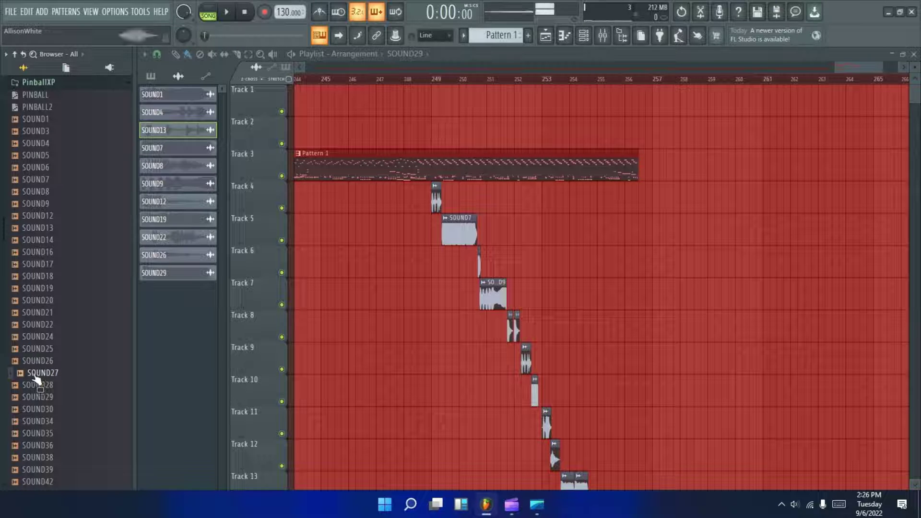
scroll(43, 392, down, 2)
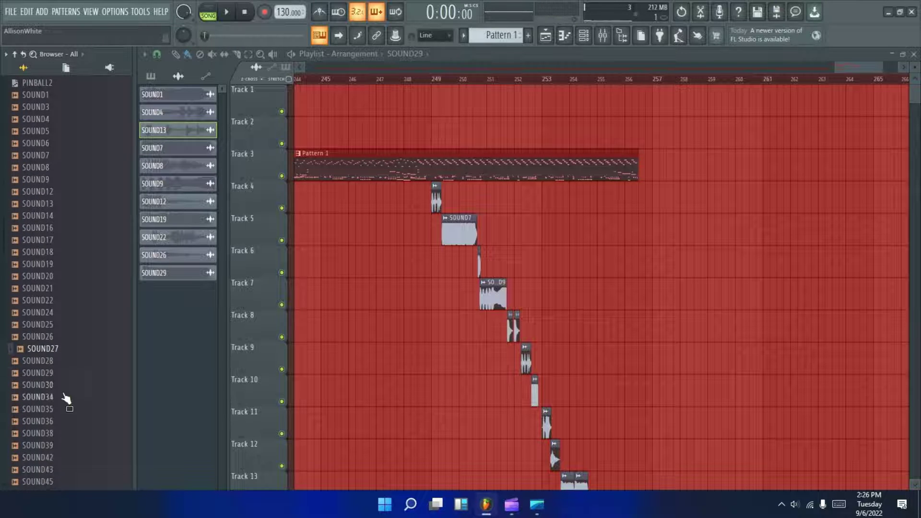
scroll(360, 334, down, 3)
scroll(361, 334, up, 2)
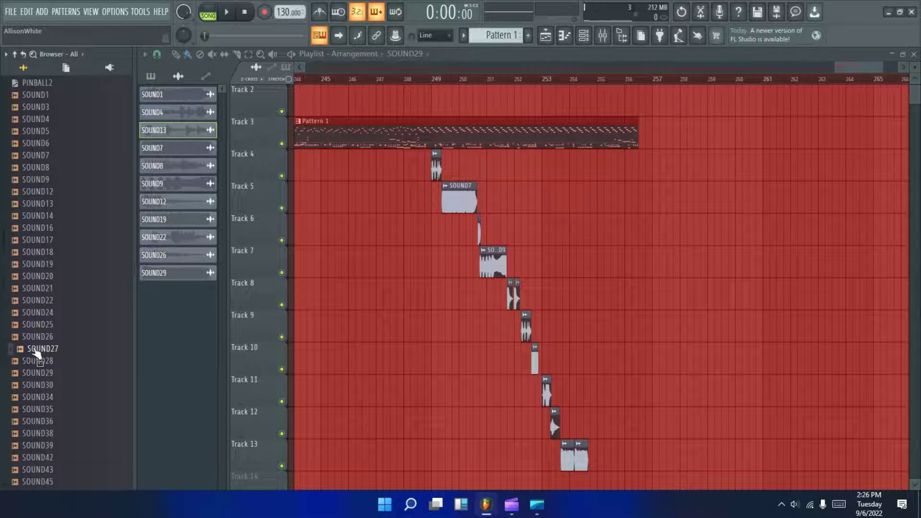
drag(36, 352, 636, 154)
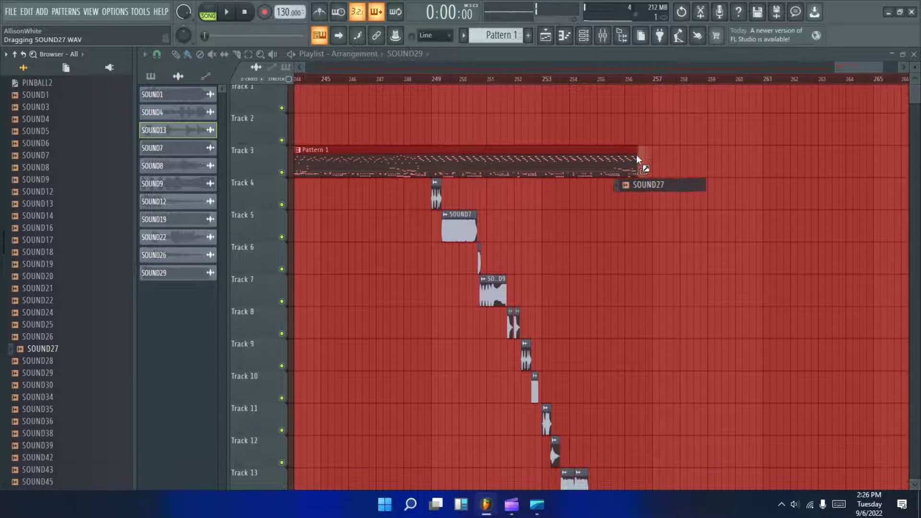
Drop SOUND27 after Pattern 1 on Track 3 and play the ending twice from near bar 248.
drag(636, 154, 639, 154)
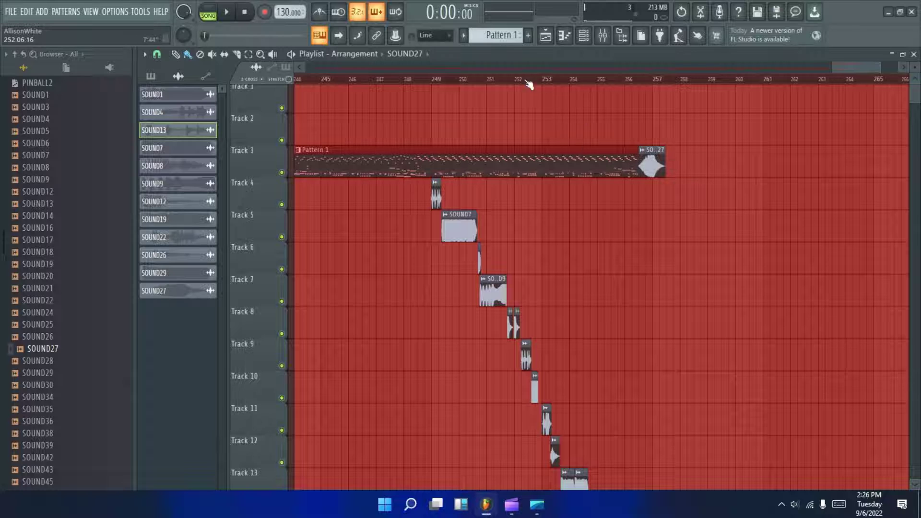
click(419, 80)
click(226, 12)
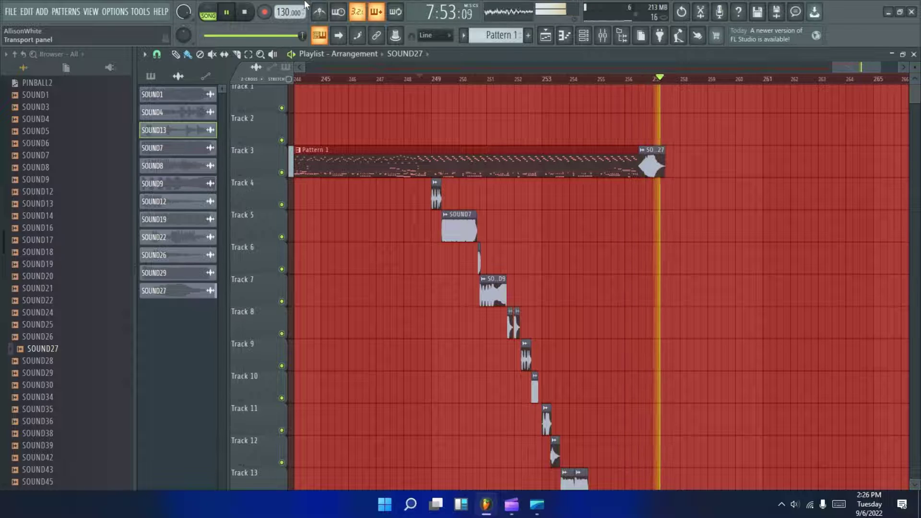
click(244, 11)
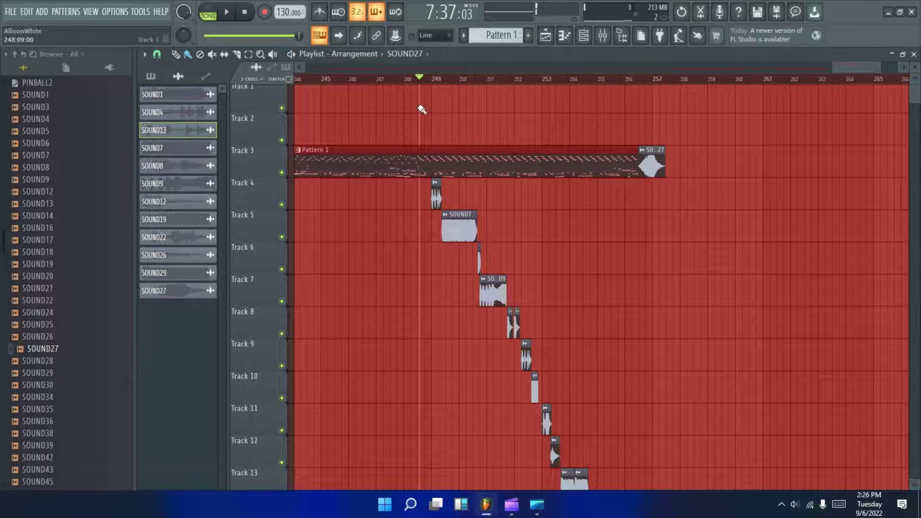
scroll(647, 436, down, 3)
scroll(606, 451, up, 2)
scroll(605, 451, up, 1)
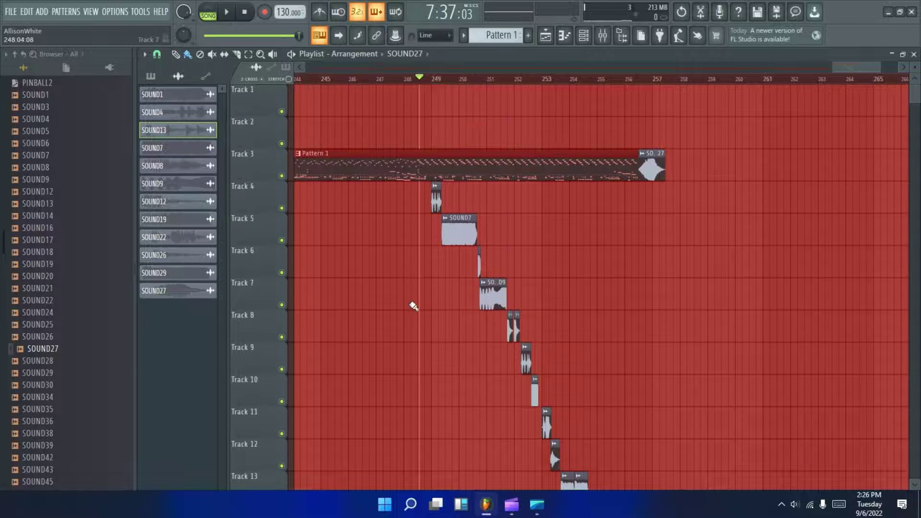
click(227, 12)
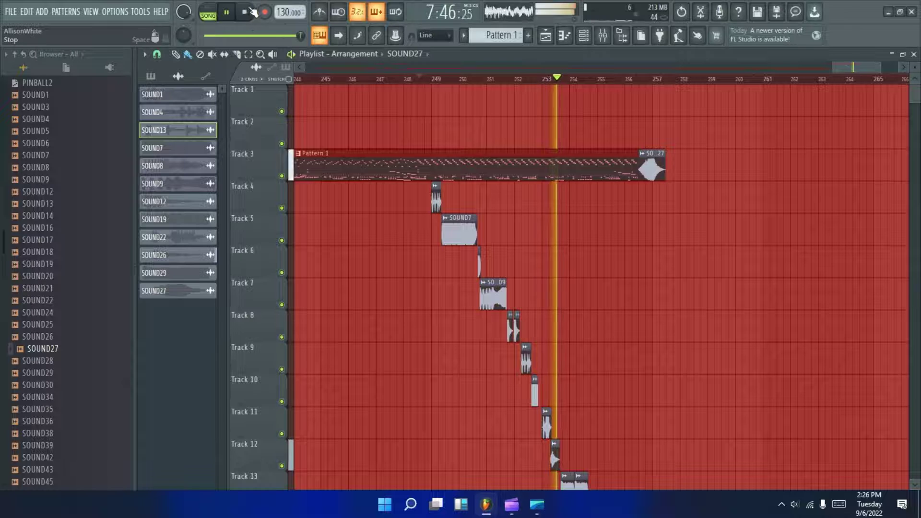
key(space)
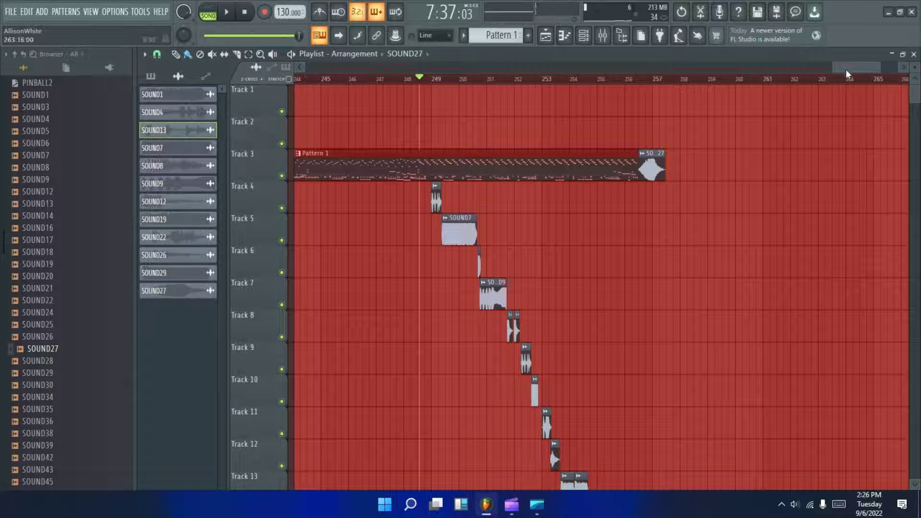
drag(846, 70, 306, 67)
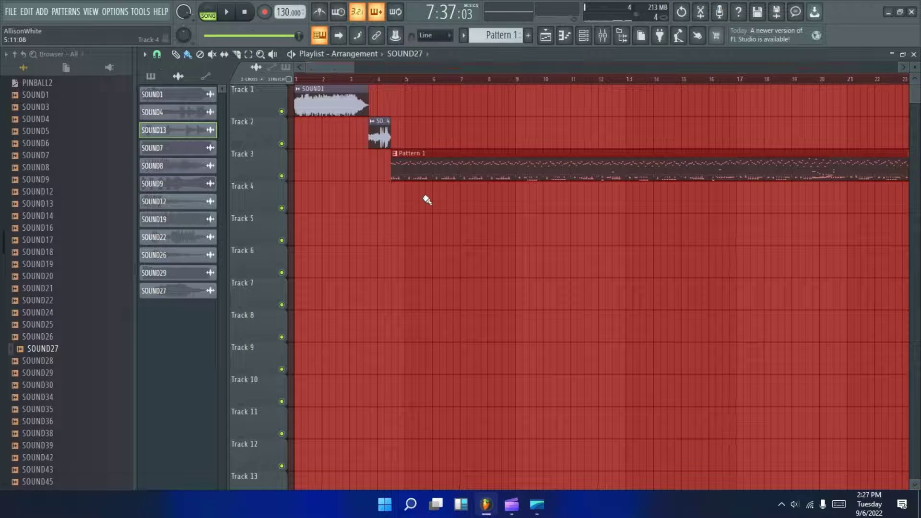
Recolour Track 1 brown using its Change color option.
right_click(240, 106)
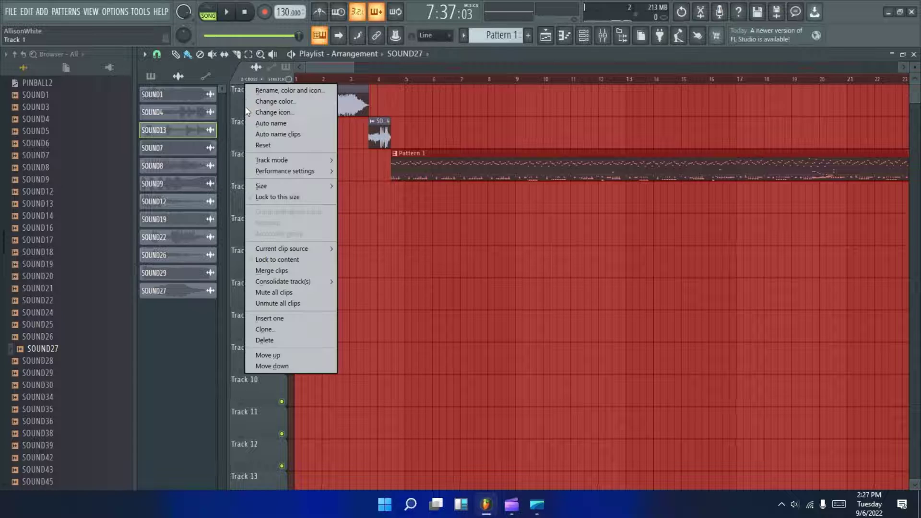
click(249, 99)
drag(316, 159, 321, 130)
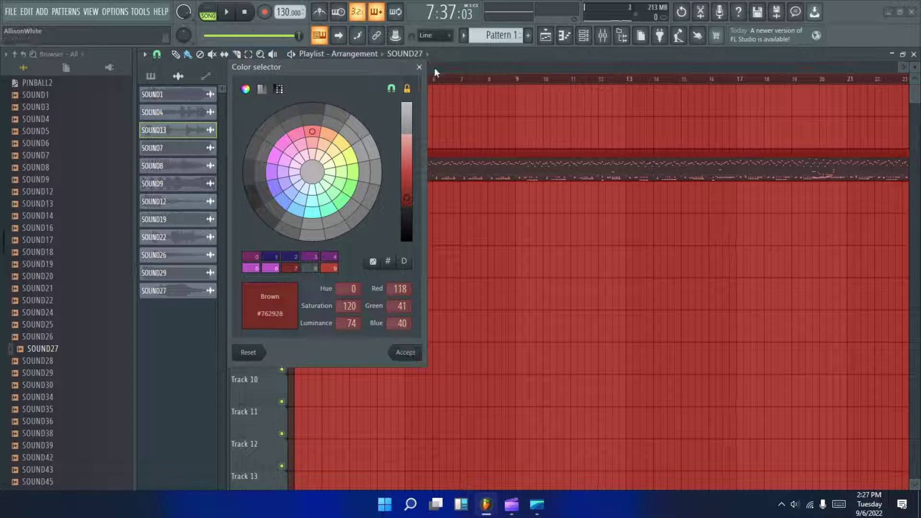
click(413, 67)
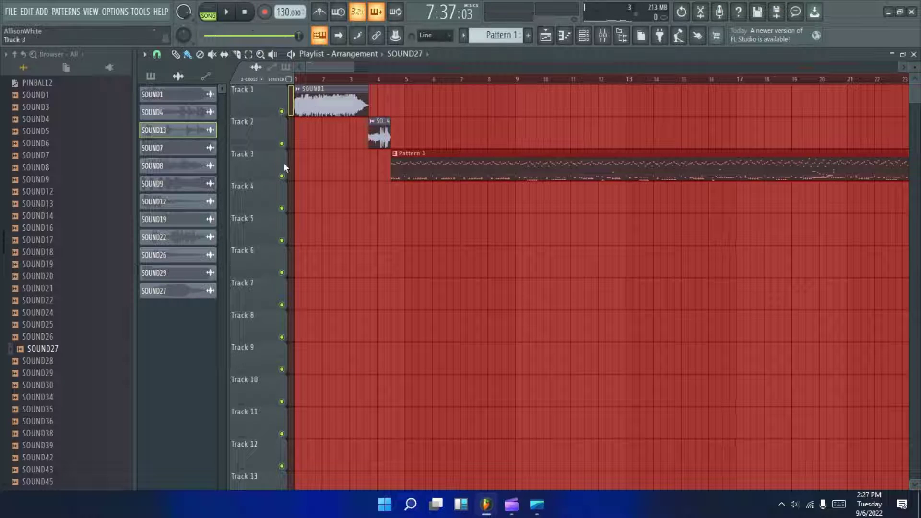
Route SOUND26, SOUND29 and SOUND27 to mixer inserts 16–18 in the Channel rack.
click(583, 35)
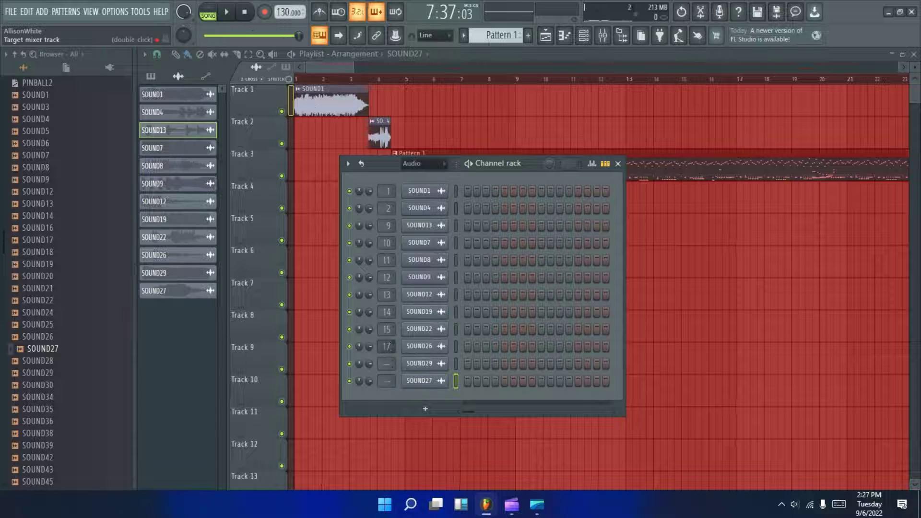
scroll(389, 363, up, 4)
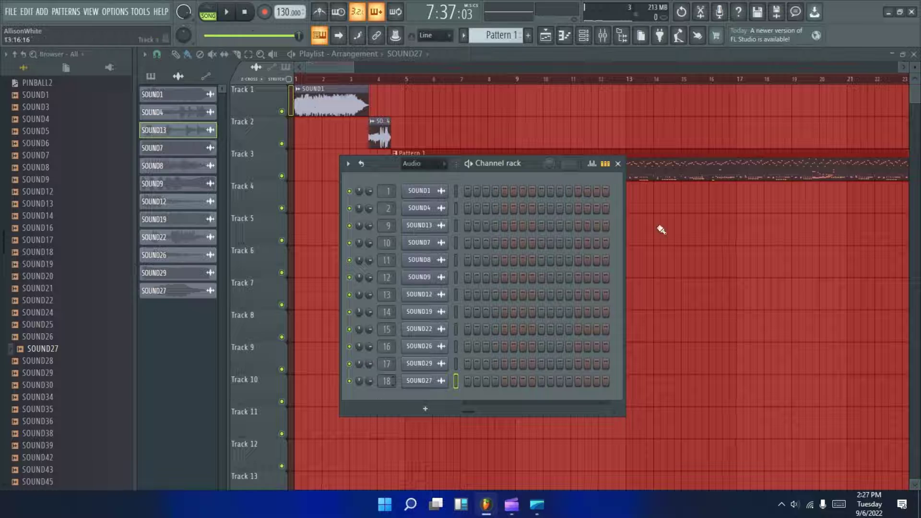
click(620, 164)
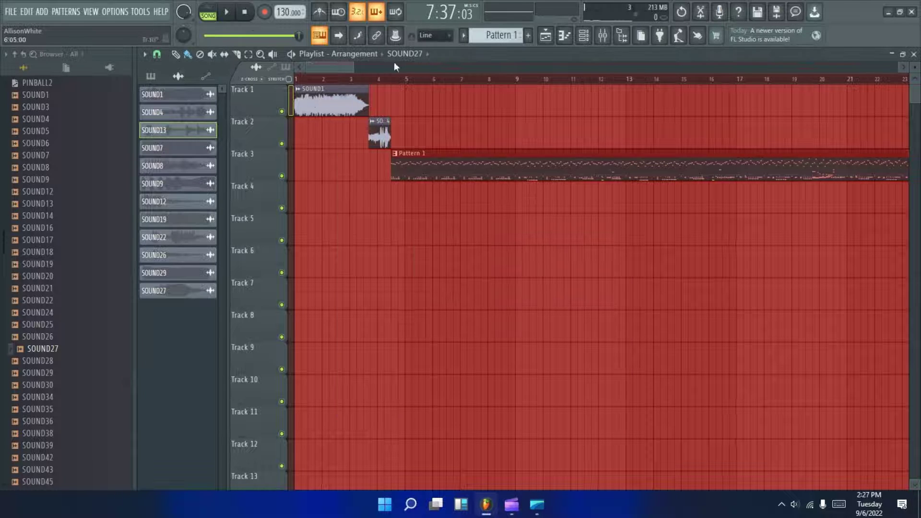
click(564, 34)
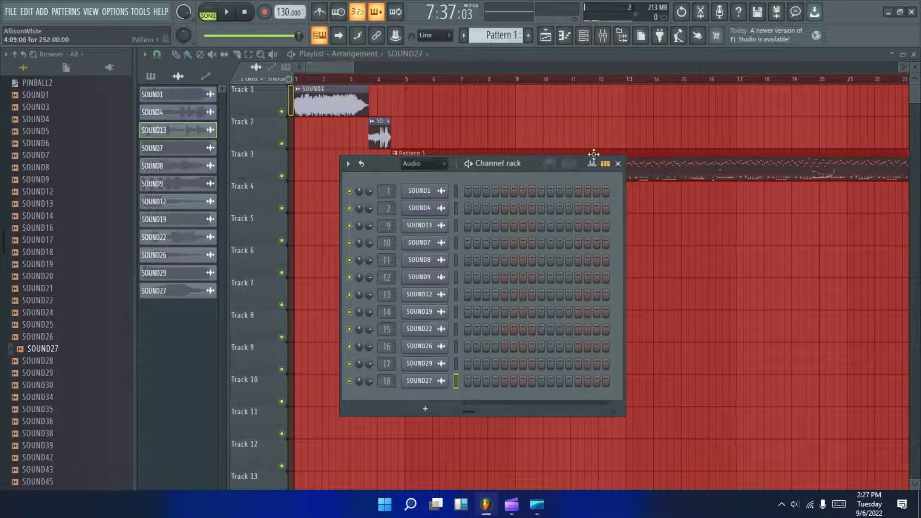
Dismiss the plugin picker and play the remix with the Mixer open to watch insert levels.
click(669, 36)
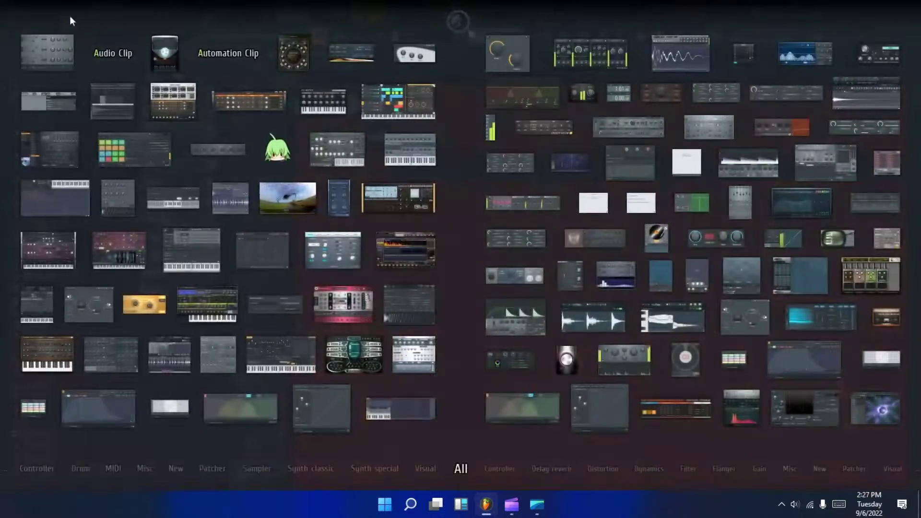
right_click(299, 5)
click(602, 36)
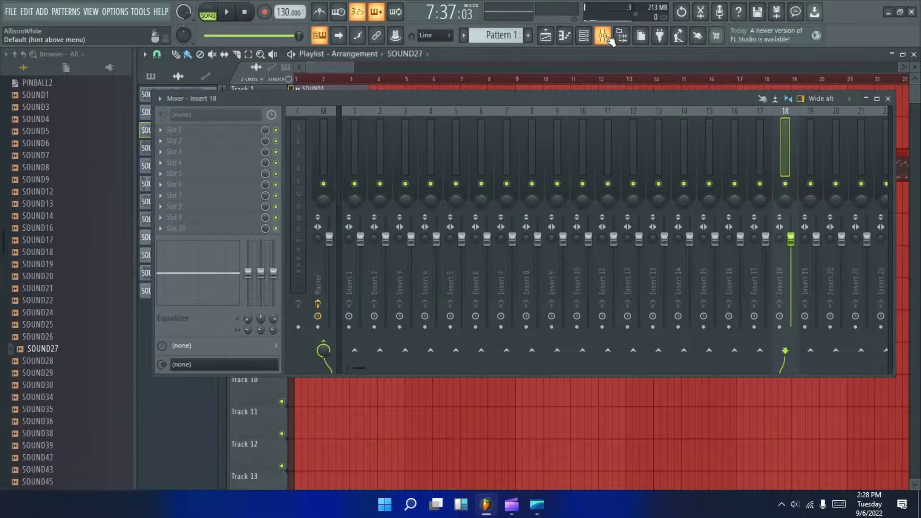
key(space)
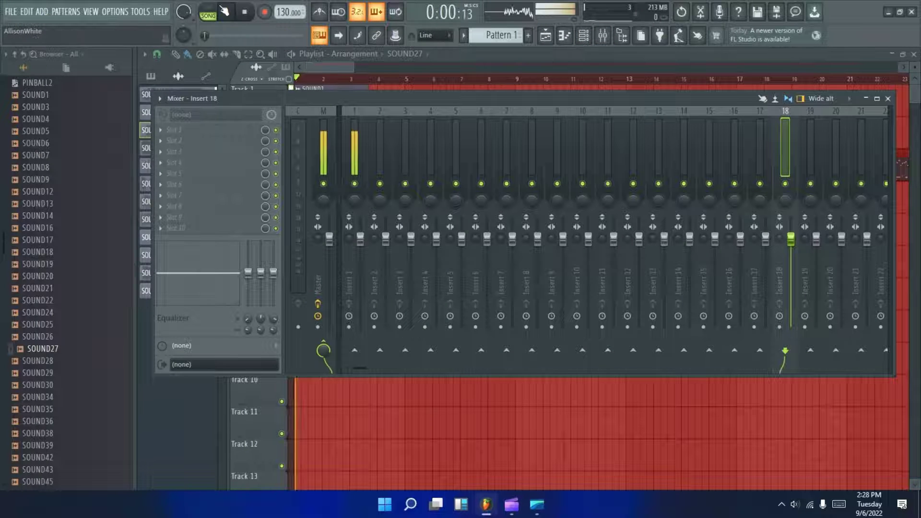
click(302, 155)
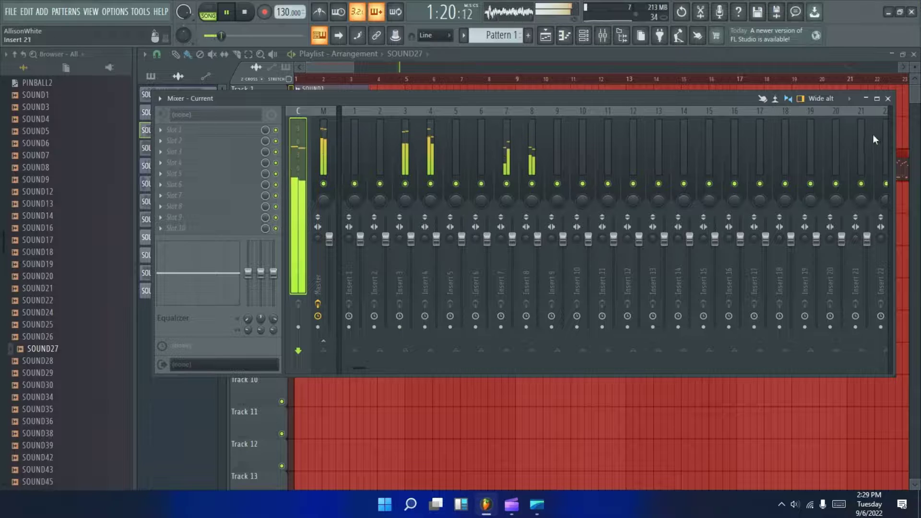
click(887, 98)
mouse_move(305, 69)
mouse_down()
mouse_move(892, 148)
mouse_move(828, 153)
mouse_up()
click(241, 13)
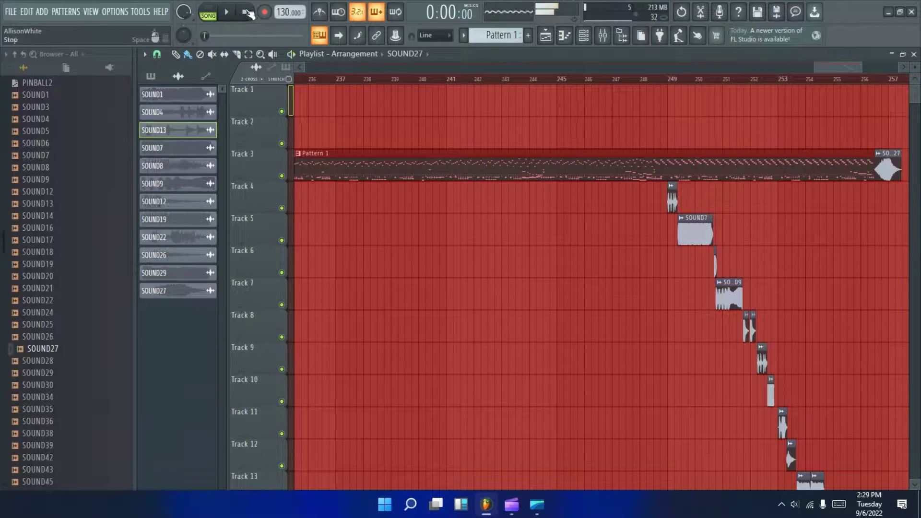
click(598, 85)
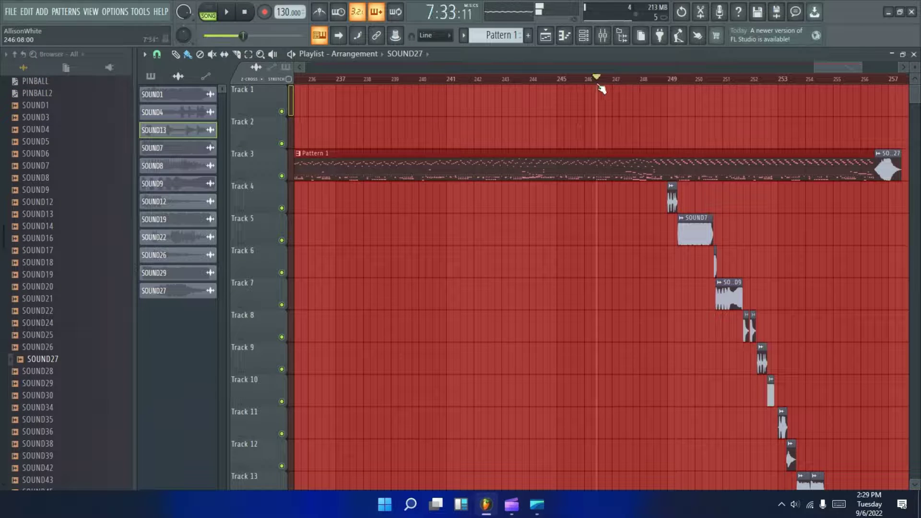
key(space)
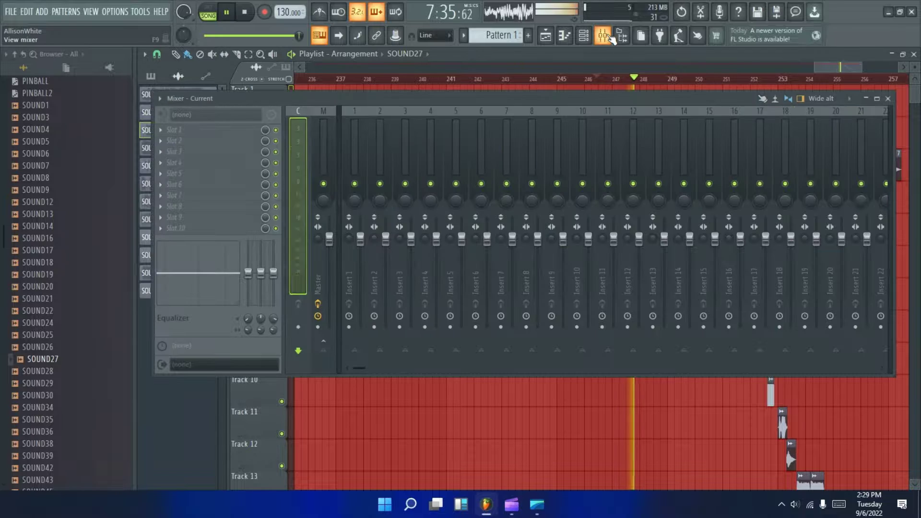
click(603, 36)
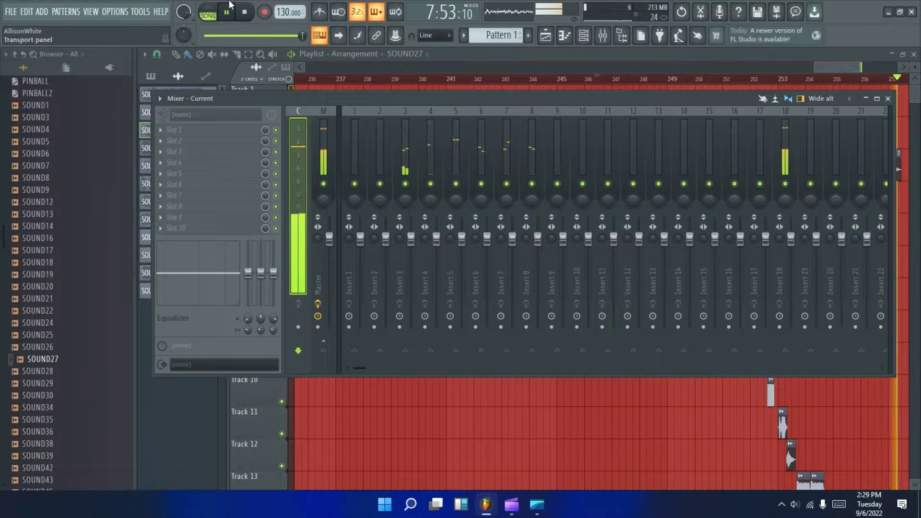
key(space)
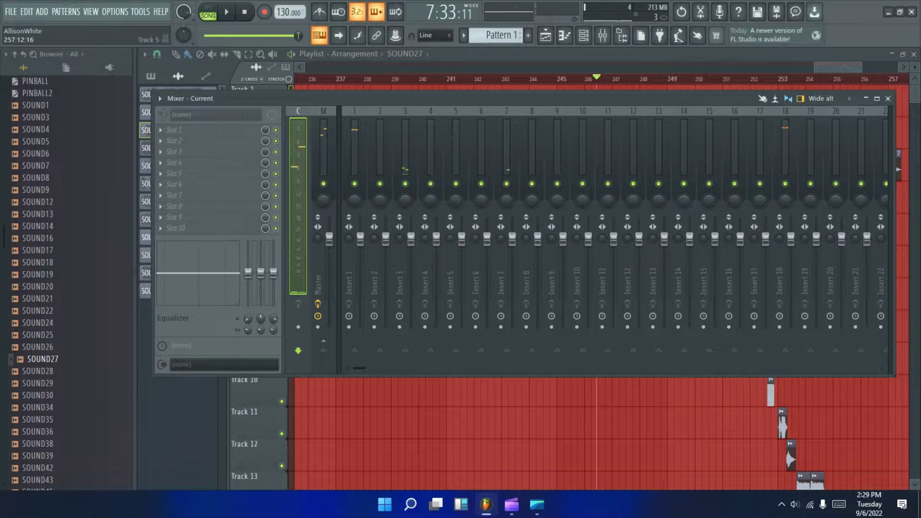
click(887, 99)
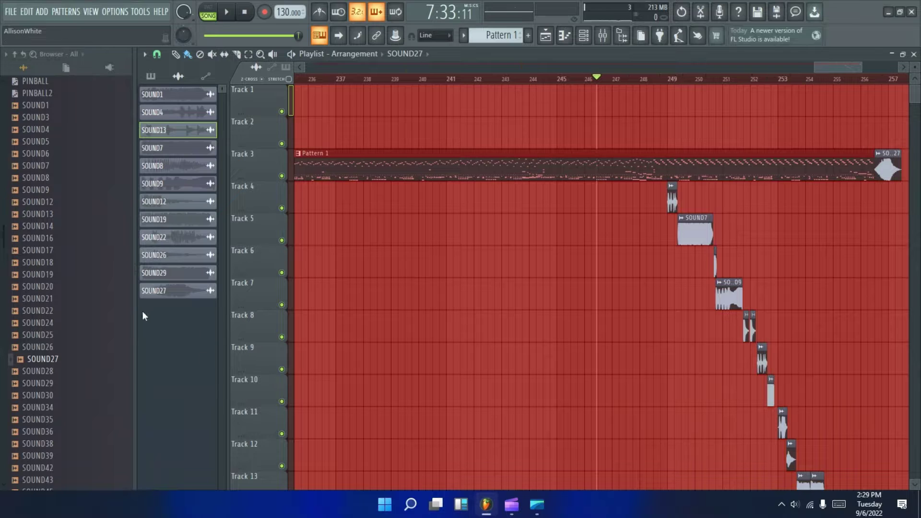
scroll(45, 251, up, 5)
scroll(45, 252, up, 2)
scroll(742, 257, down, 1)
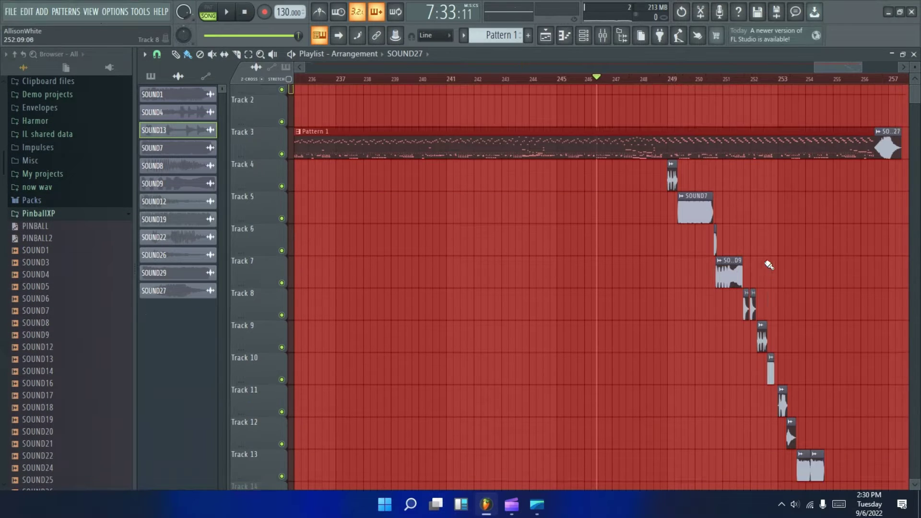
scroll(768, 264, up, 1)
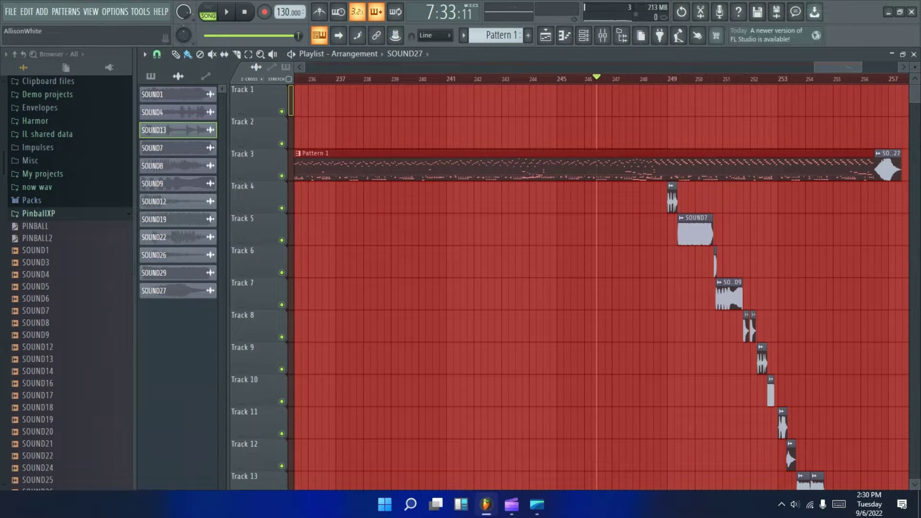